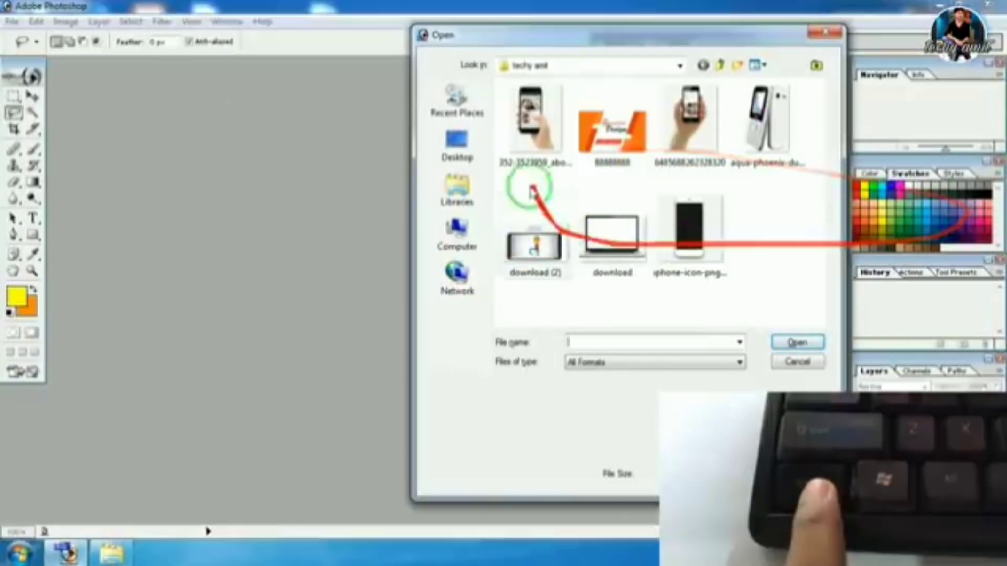
- Open 88888888.jpg and 6485688262328320.jpg together and arrange the two image windows side by side
click(648, 126)
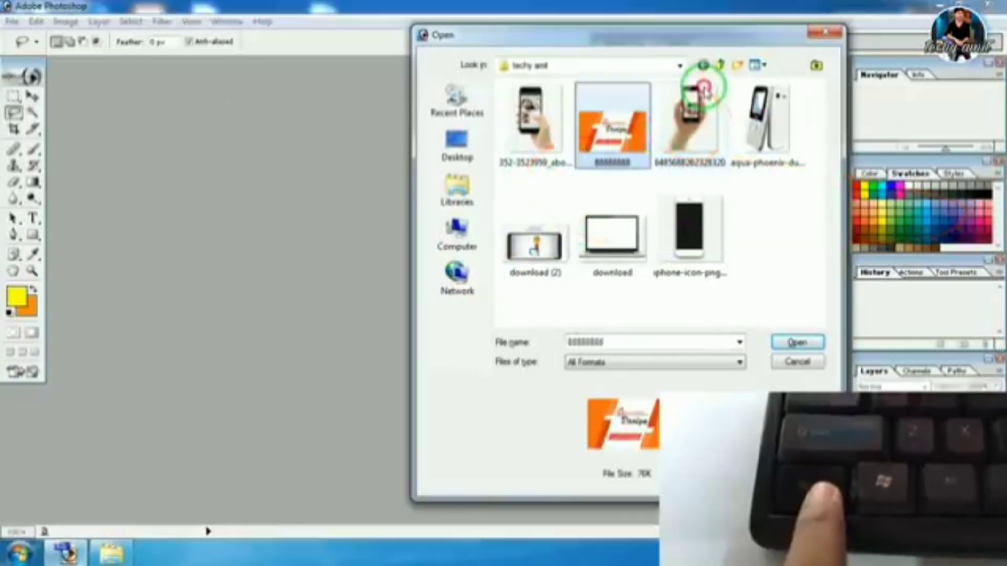
ctrl+click(705, 91)
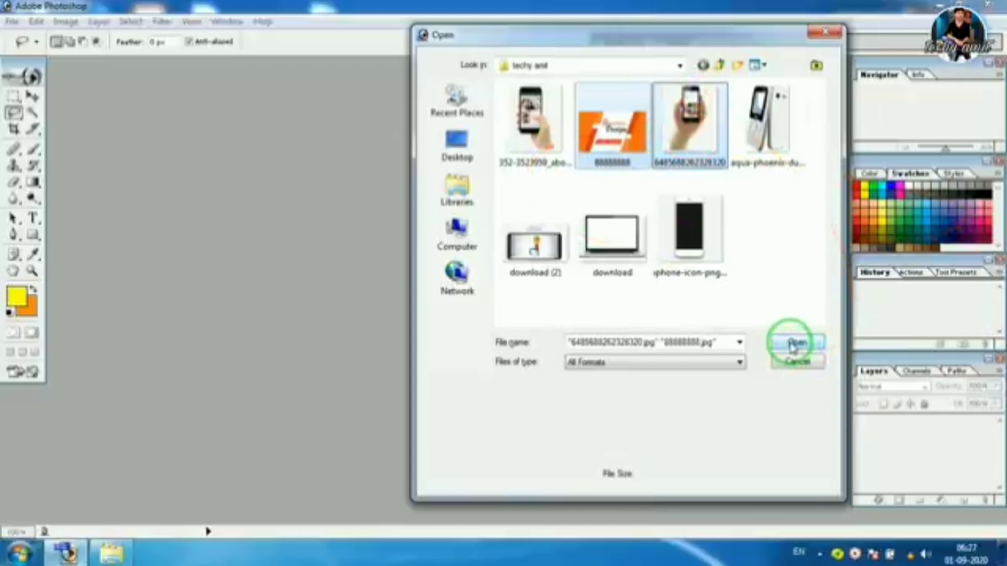
click(793, 344)
drag(106, 87, 632, 73)
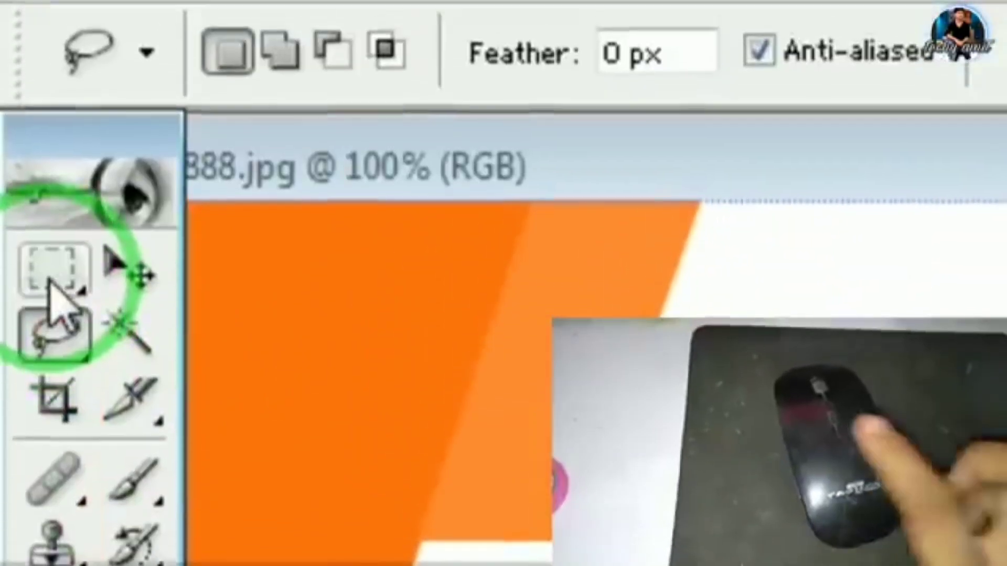
- Select a tall rectangular area over the centre of the Graphics Design banner with the Rectangular Marquee tool
click(55, 286)
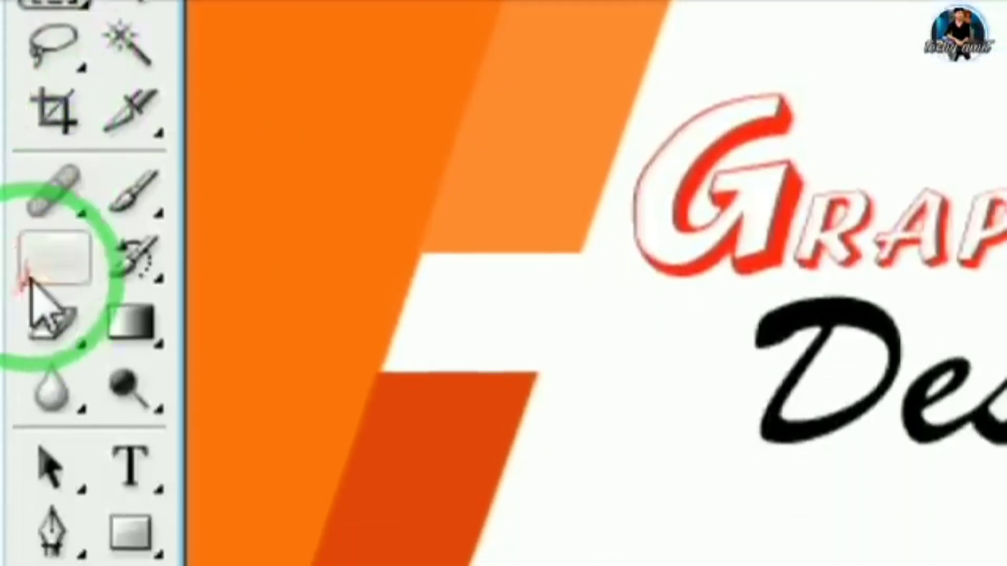
click(31, 351)
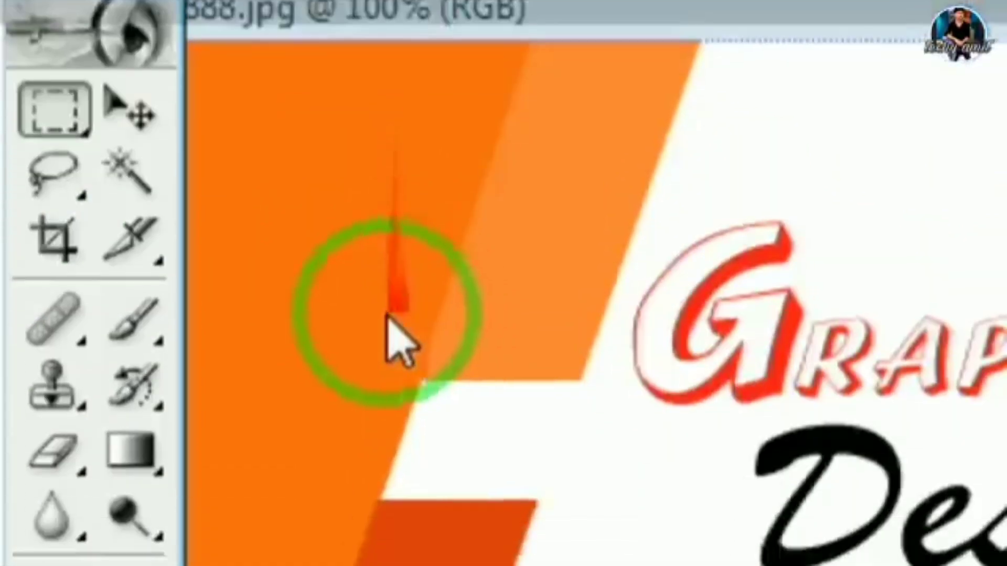
key(c)
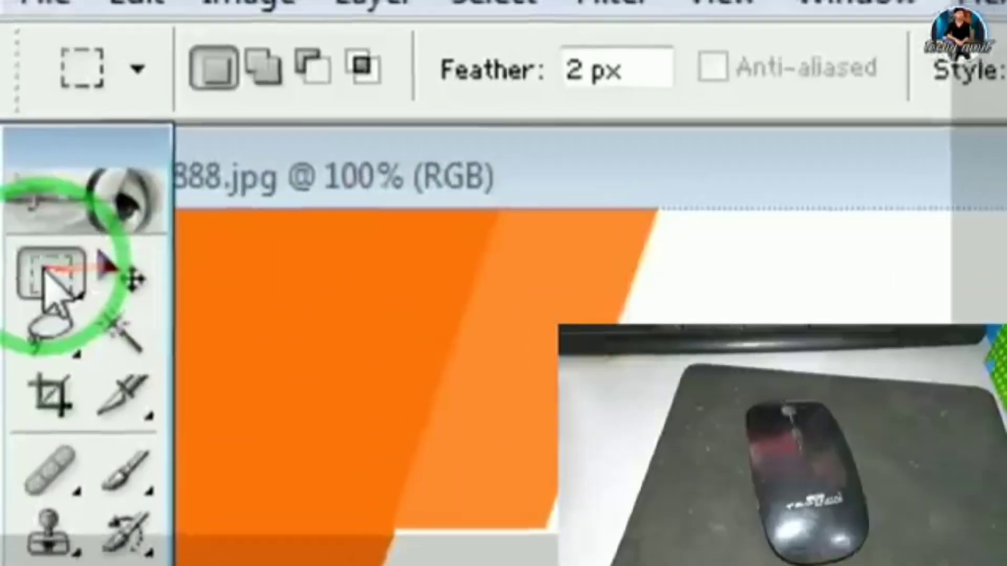
click(14, 97)
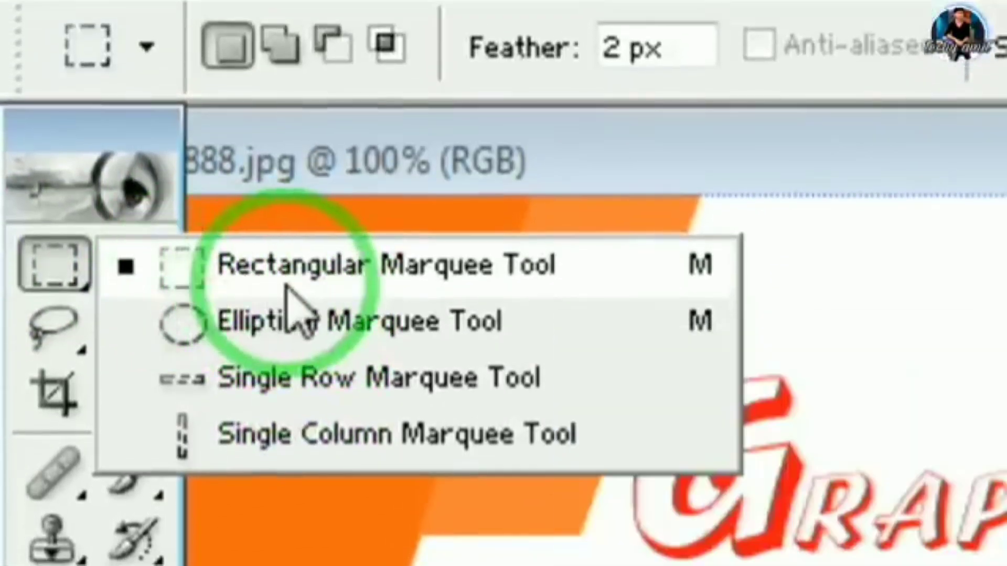
click(286, 288)
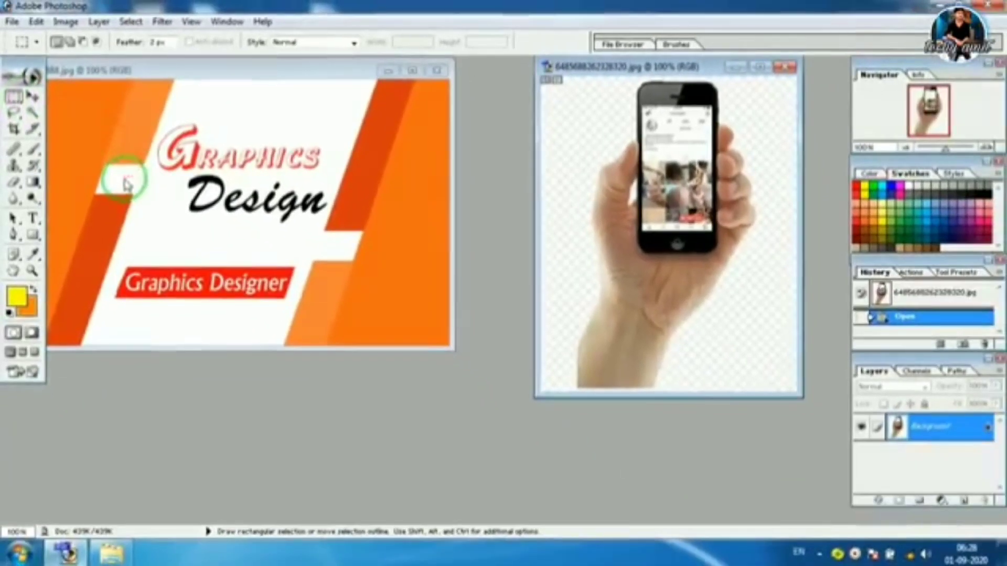
click(155, 100)
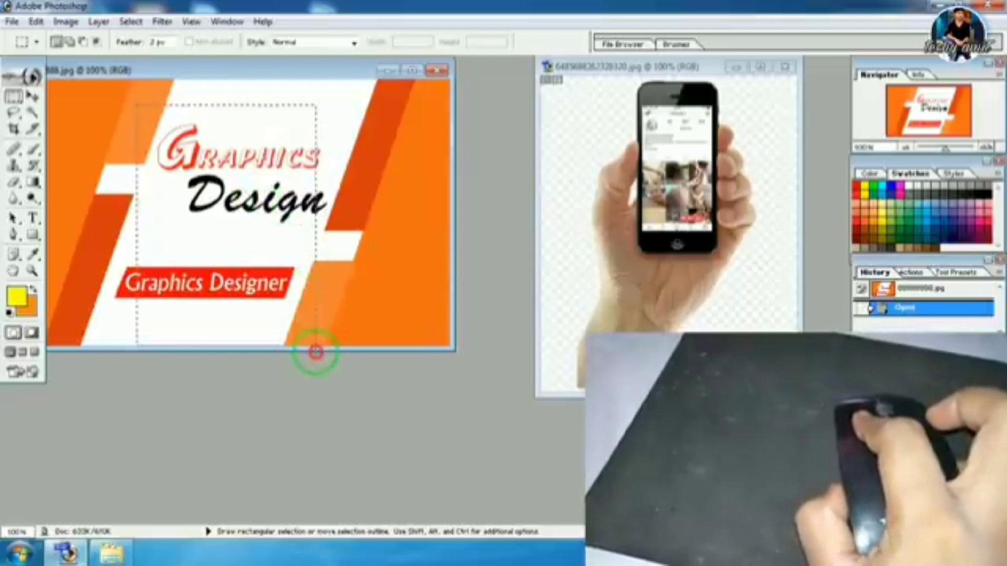
drag(315, 353, 314, 348)
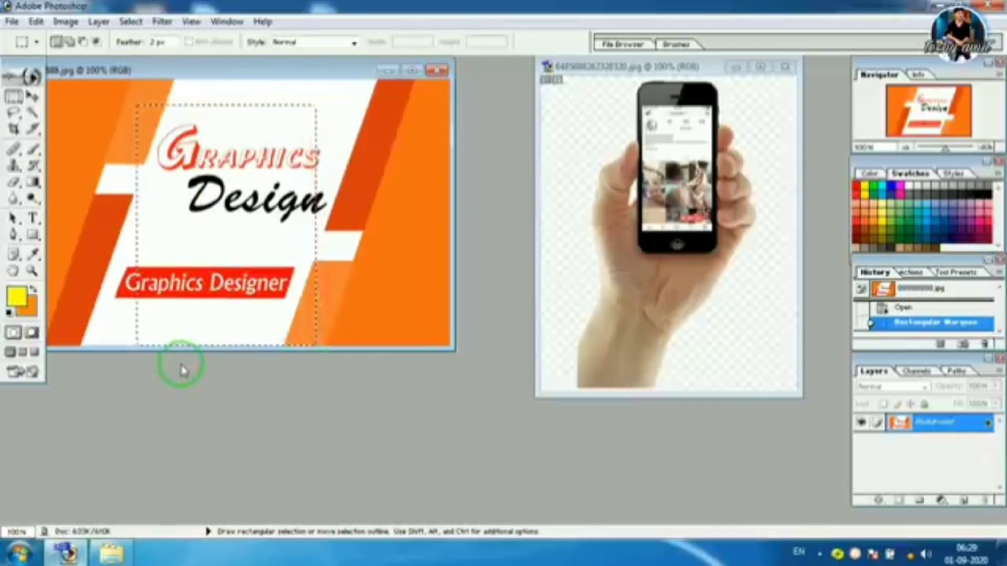
- Recolor the selected area's white background to cyan with Channel Mixer, adjusting the source channels of the Red output channel
click(62, 22)
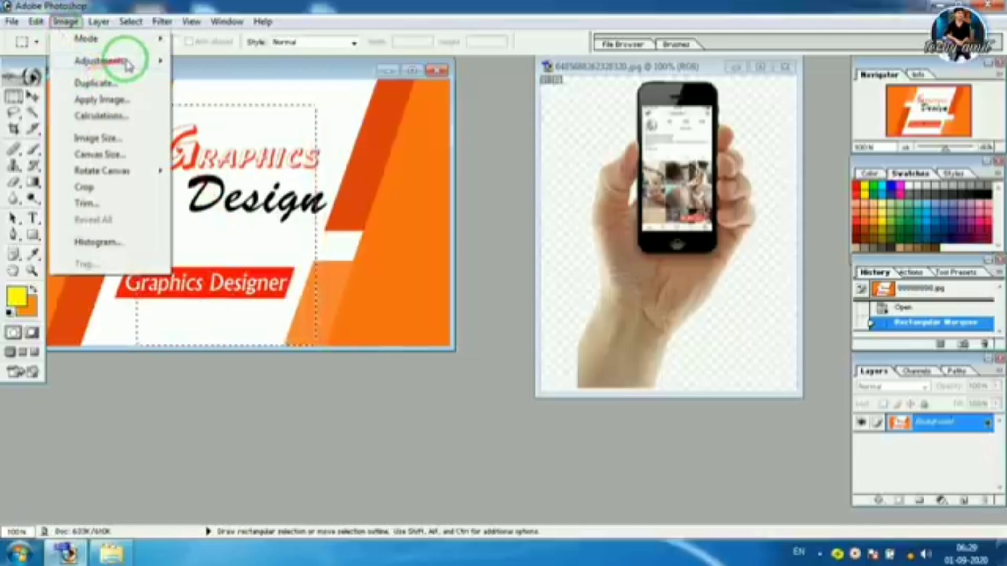
mouse_move(130, 64)
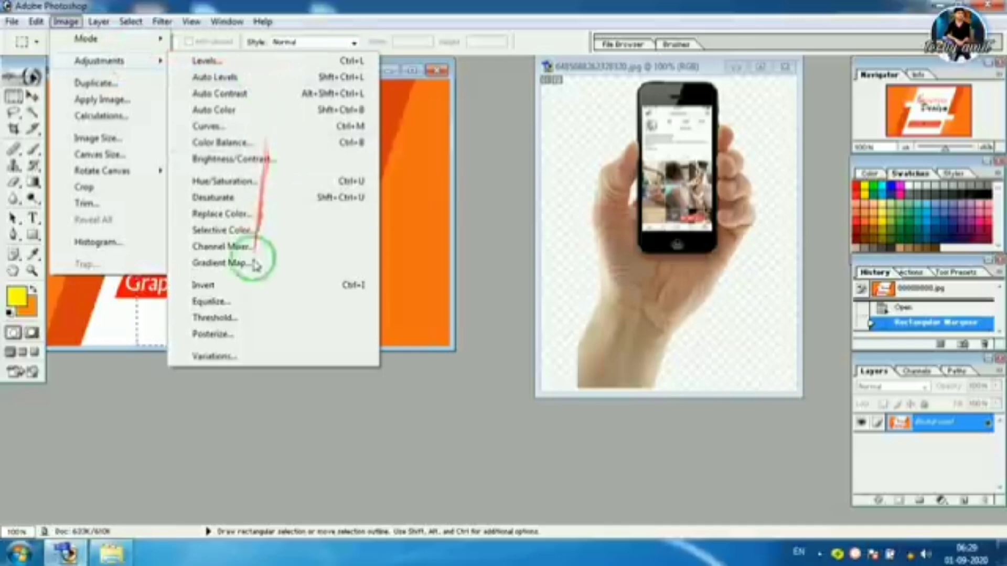
click(269, 247)
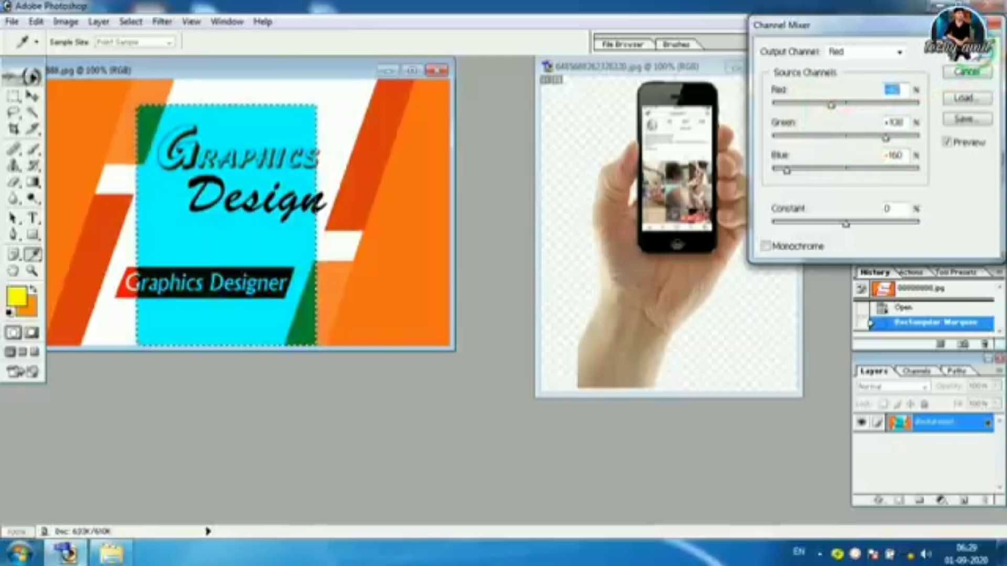
click(966, 51)
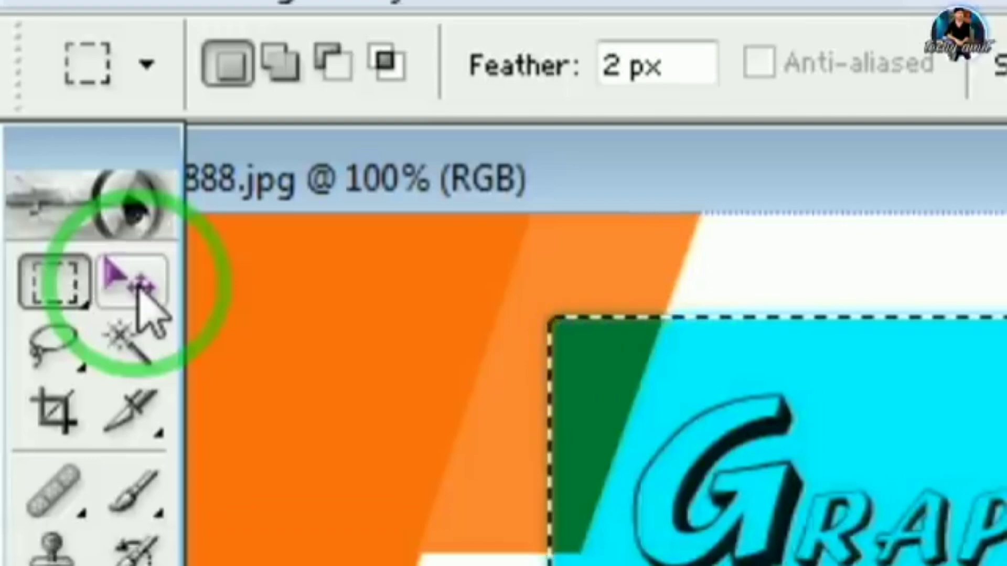
- Move the recolored selection within the banner with the Move tool, and drag it across into the phone image
click(138, 286)
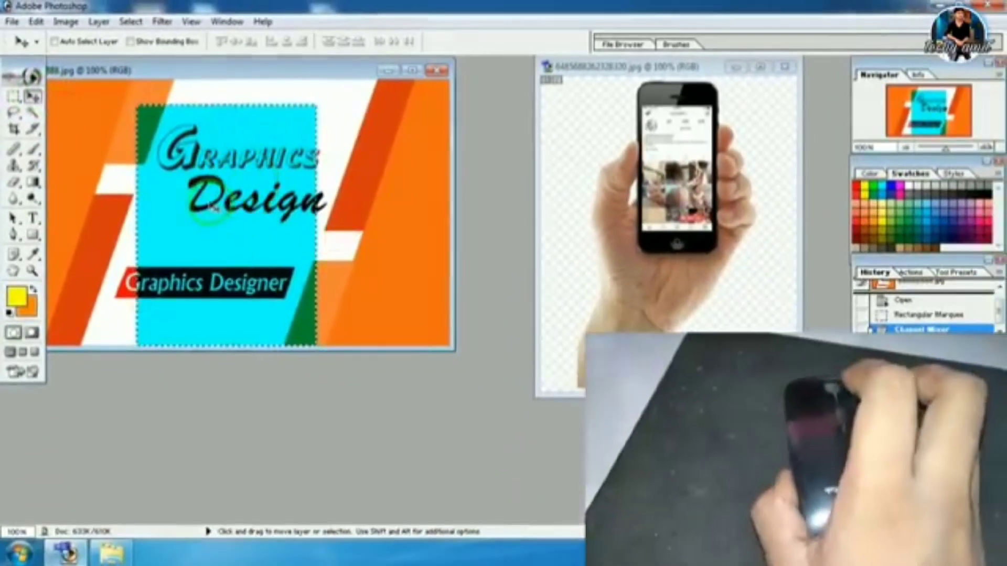
drag(195, 181, 248, 167)
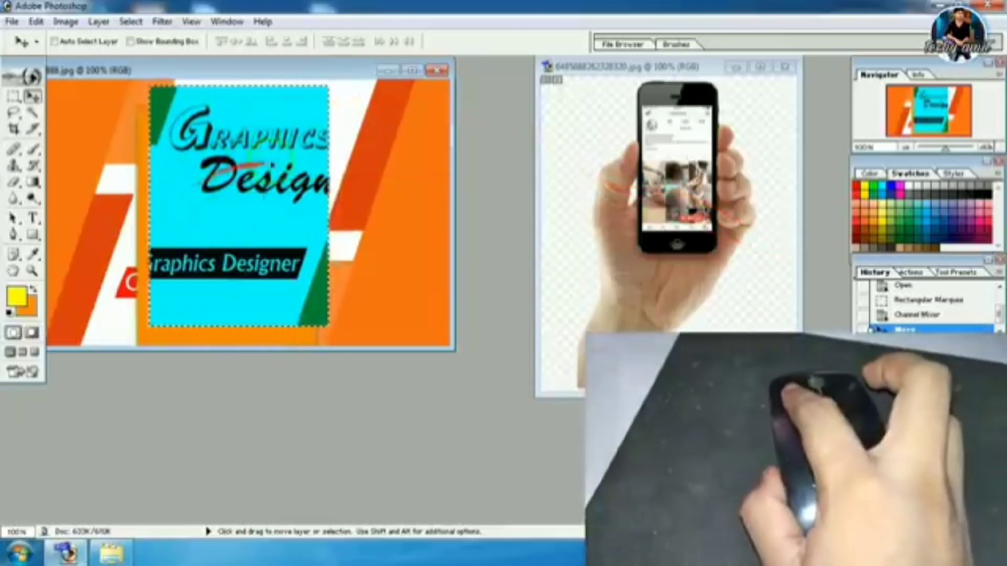
drag(226, 126, 575, 252)
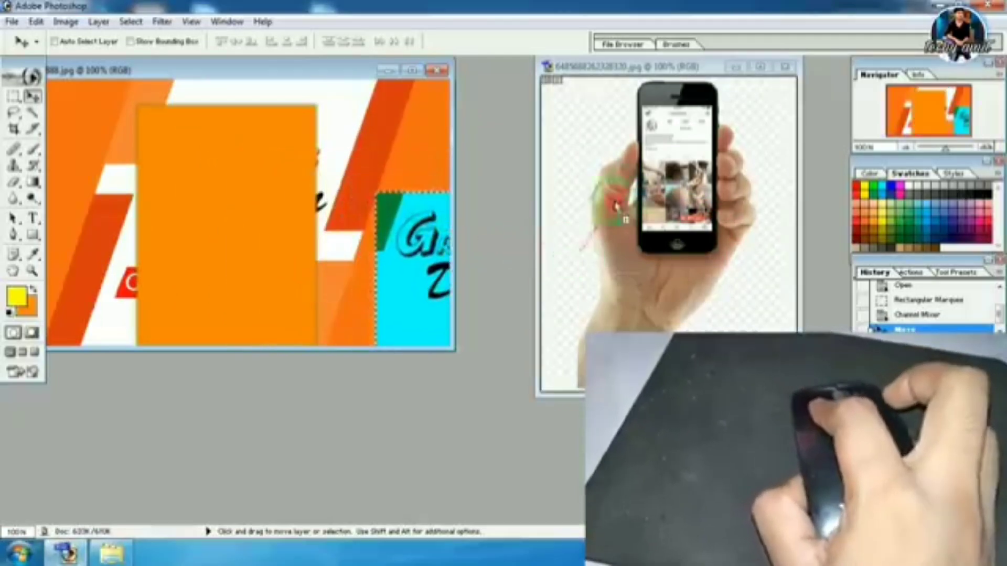
drag(673, 154, 681, 223)
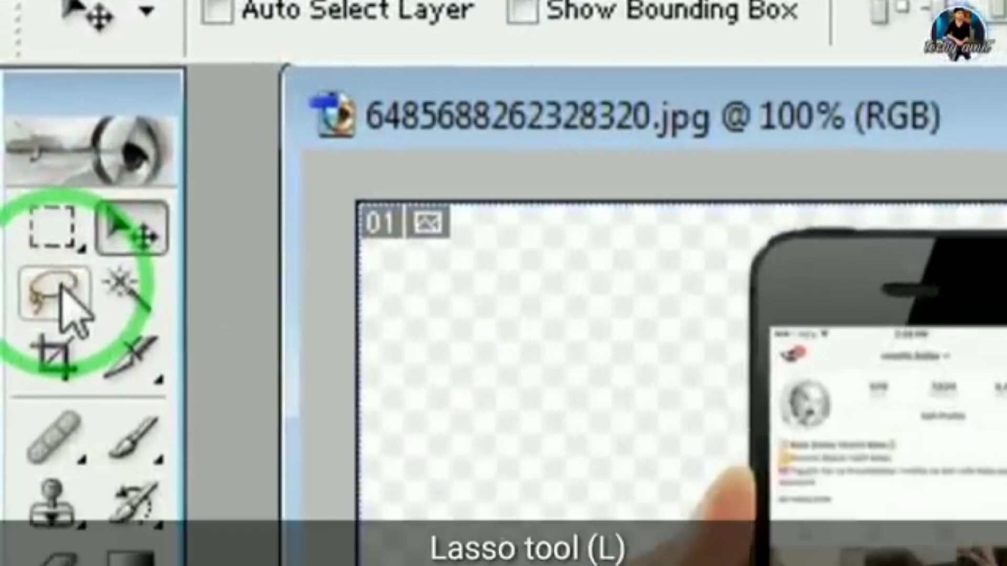
- Trace a closed freehand selection loosely around the phone in the hand photo with the Lasso tool
click(68, 296)
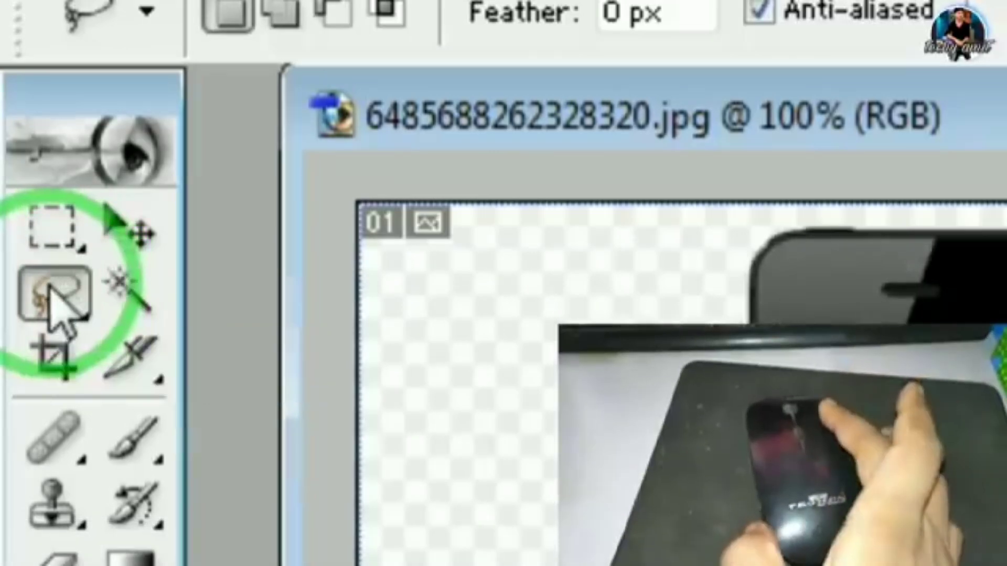
right_click(66, 310)
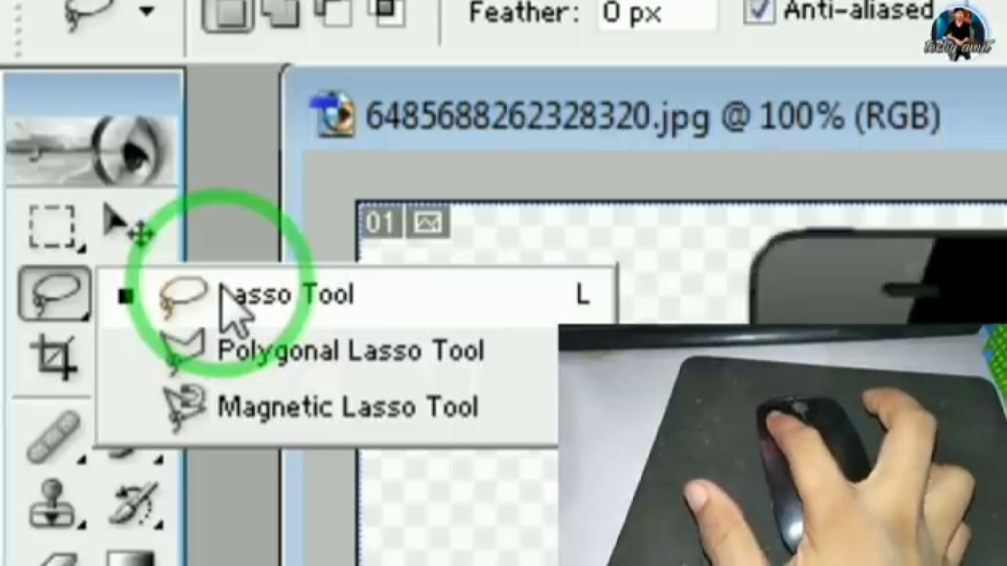
click(222, 288)
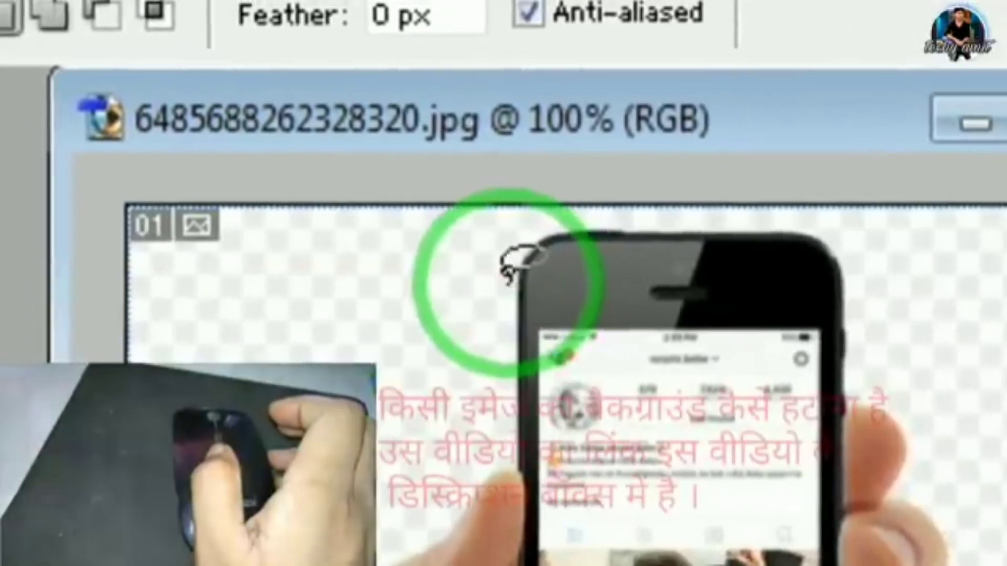
click(506, 275)
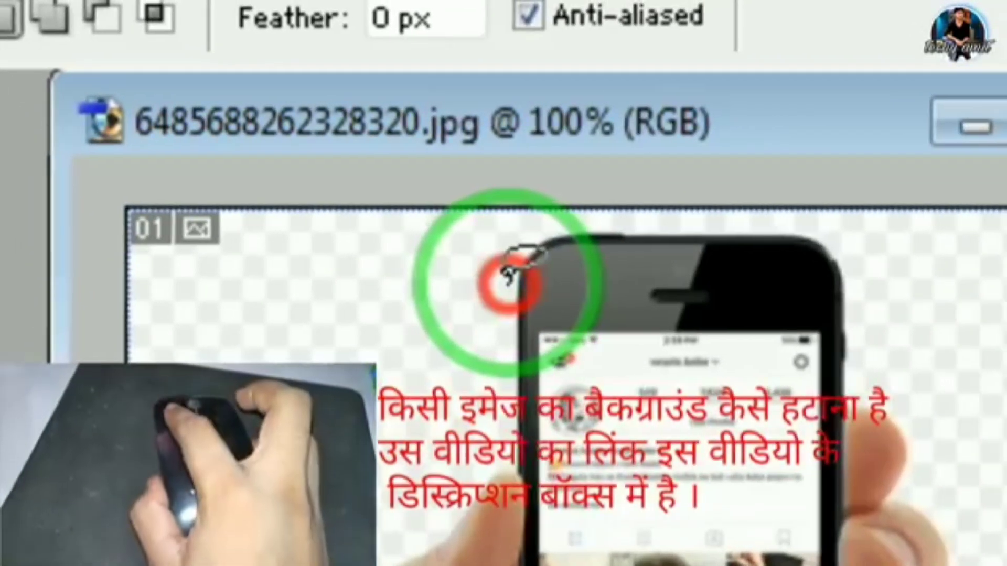
mouse_move(509, 272)
mouse_down()
mouse_move(530, 226)
mouse_move(614, 205)
mouse_move(742, 233)
mouse_up()
mouse_move(547, 285)
mouse_down()
mouse_move(558, 367)
mouse_move(624, 382)
mouse_move(686, 363)
mouse_move(690, 493)
mouse_up()
mouse_move(512, 318)
mouse_down()
mouse_move(515, 343)
mouse_move(495, 333)
mouse_move(495, 300)
mouse_move(485, 293)
mouse_move(419, 279)
mouse_move(452, 277)
mouse_move(469, 261)
mouse_move(471, 273)
mouse_move(484, 271)
mouse_move(501, 225)
mouse_up()
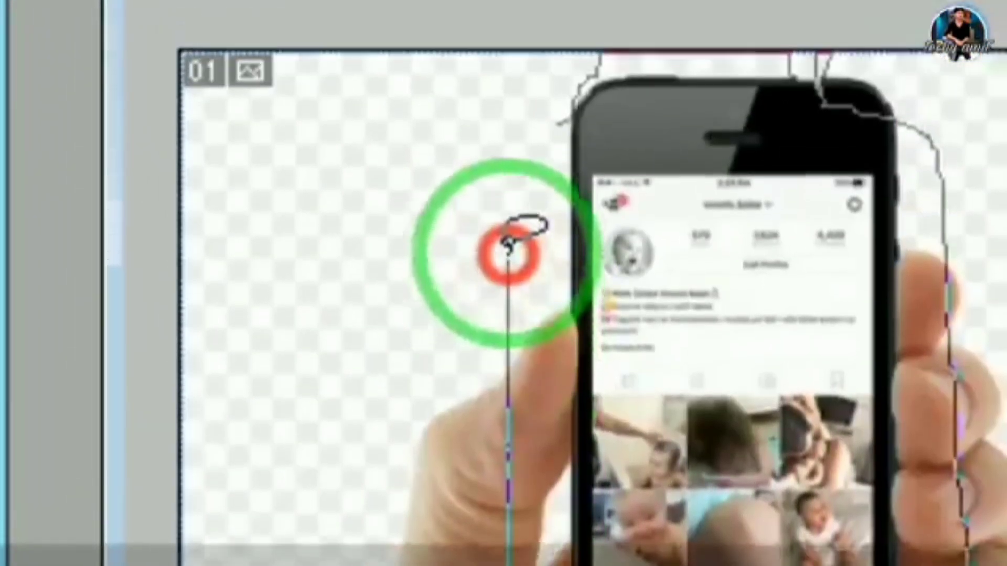
drag(508, 256, 540, 155)
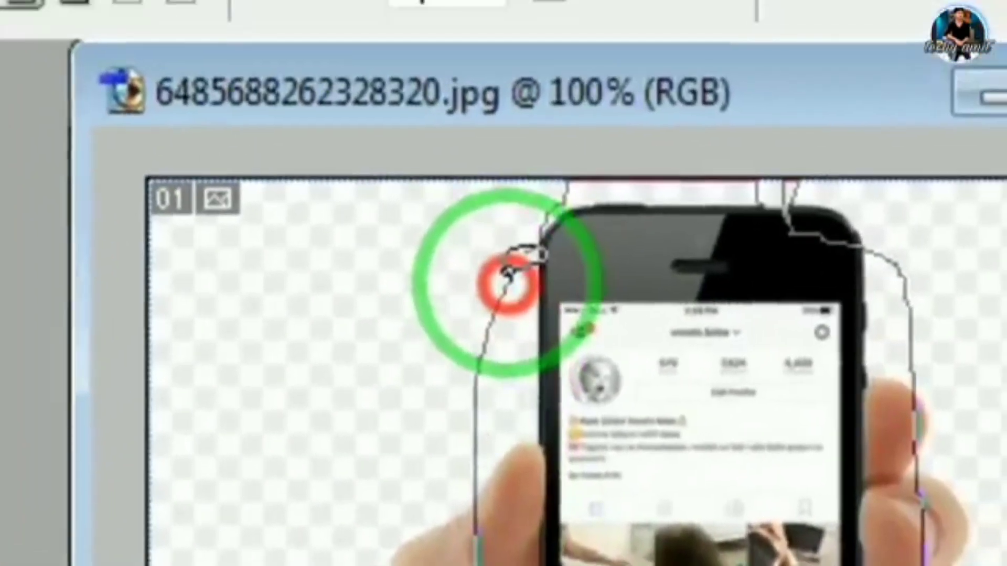
drag(507, 282, 507, 283)
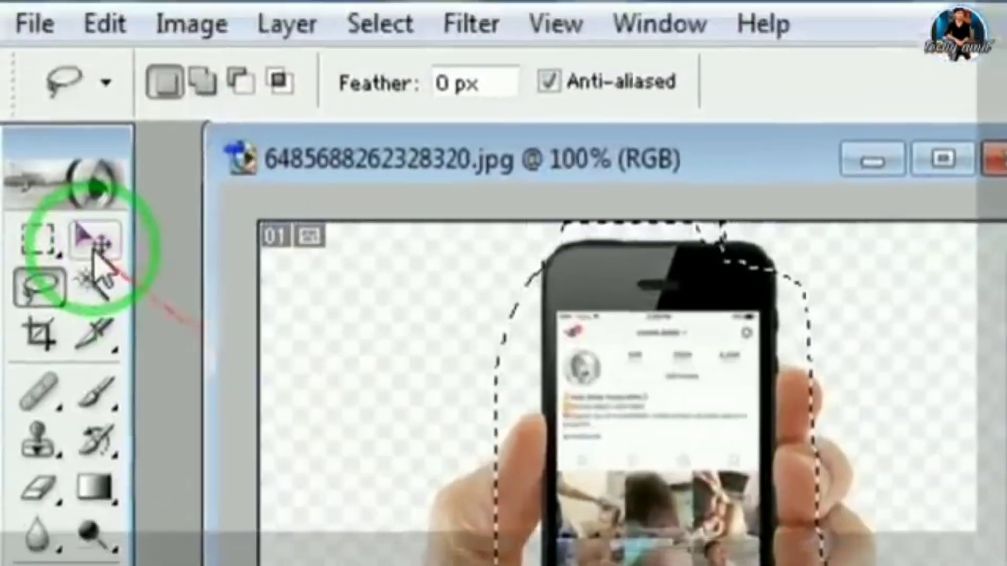
- Copy the selected phone onto the middle of the Graphics Design banner with the Move tool
click(32, 96)
mouse_move(278, 205)
mouse_down()
mouse_move(526, 260)
mouse_move(689, 239)
mouse_move(718, 259)
mouse_up()
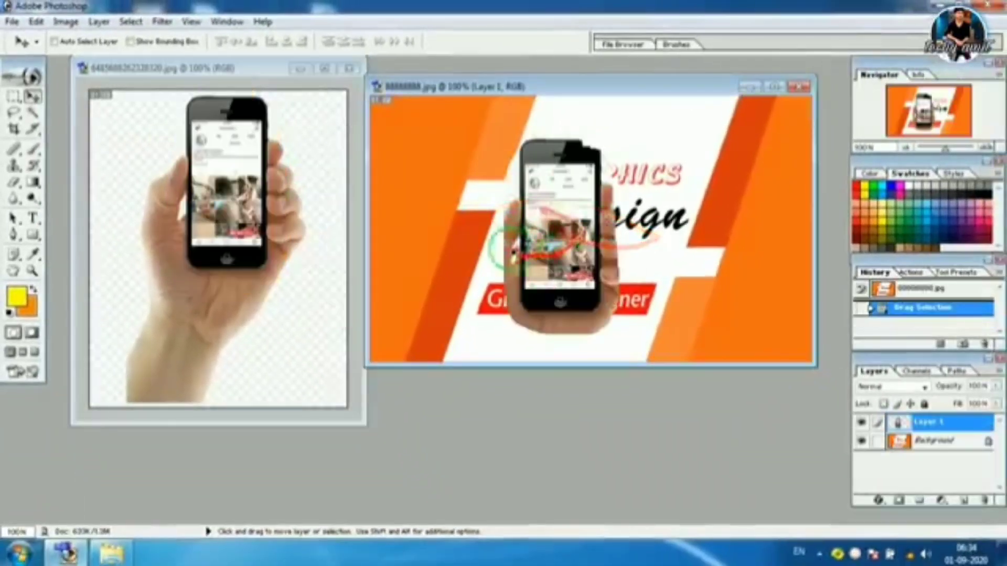
- Outline the hand and phone in the original photo with straight segments using the Polygonal Lasso tool
click(322, 218)
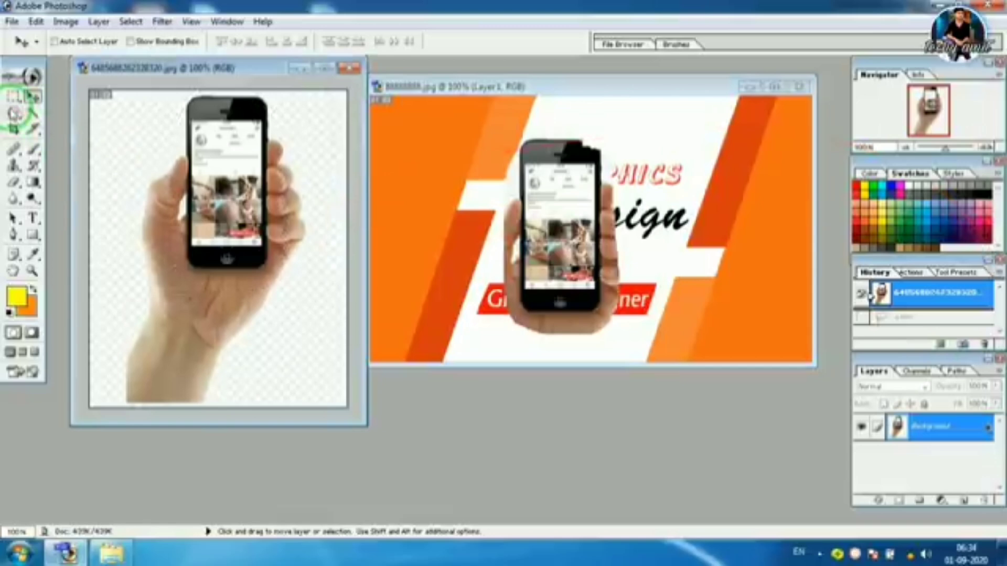
click(14, 114)
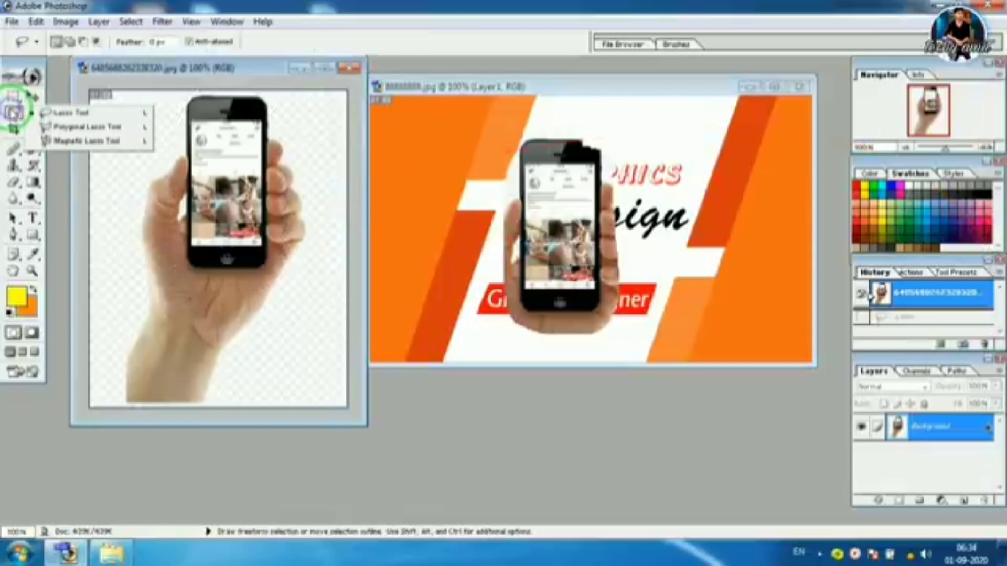
click(70, 126)
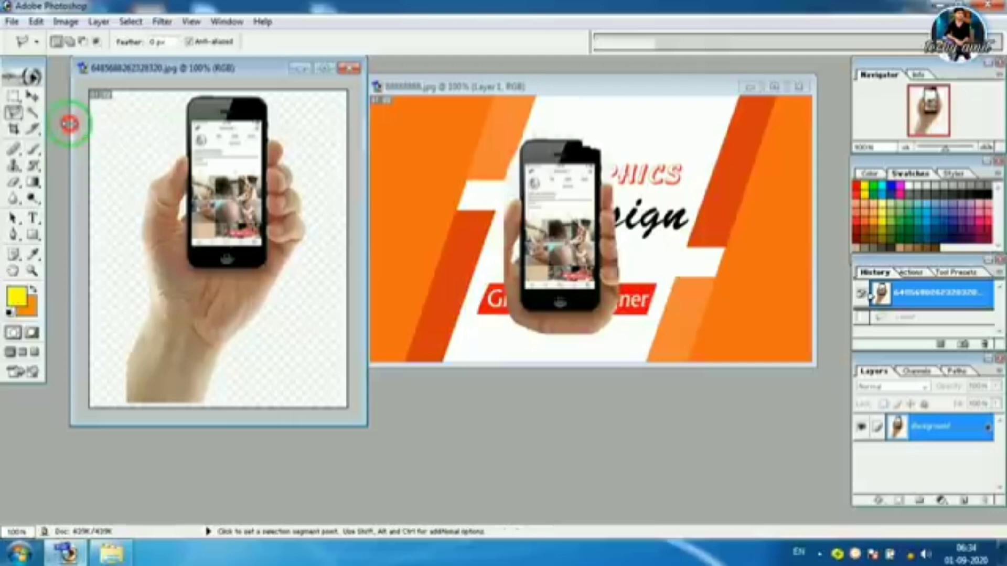
click(230, 164)
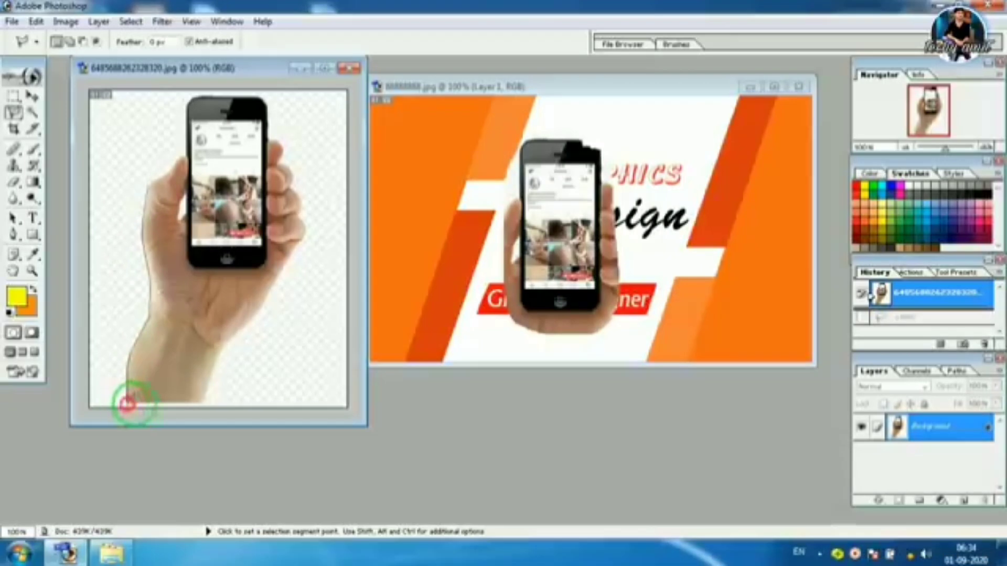
click(340, 275)
click(317, 146)
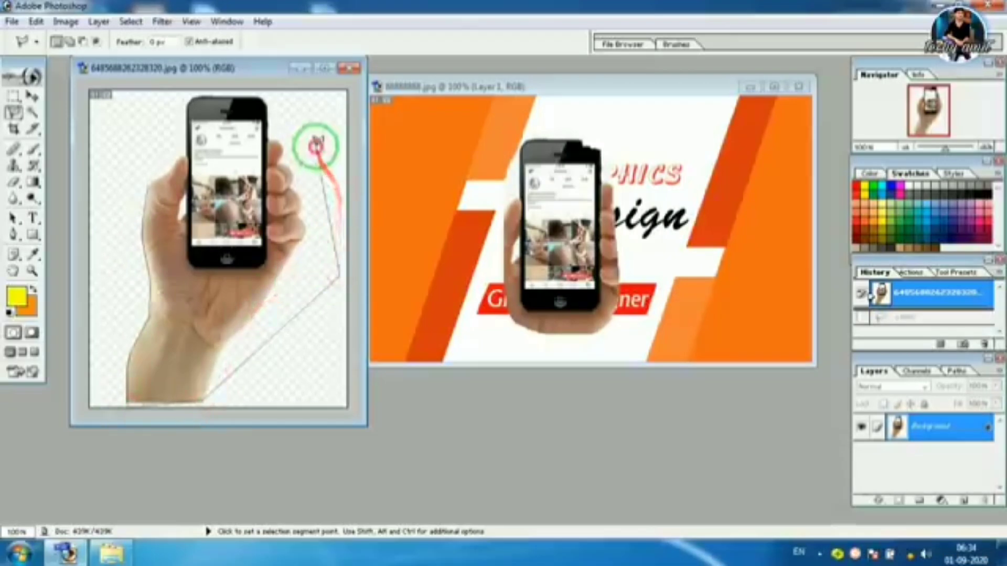
click(122, 141)
click(147, 179)
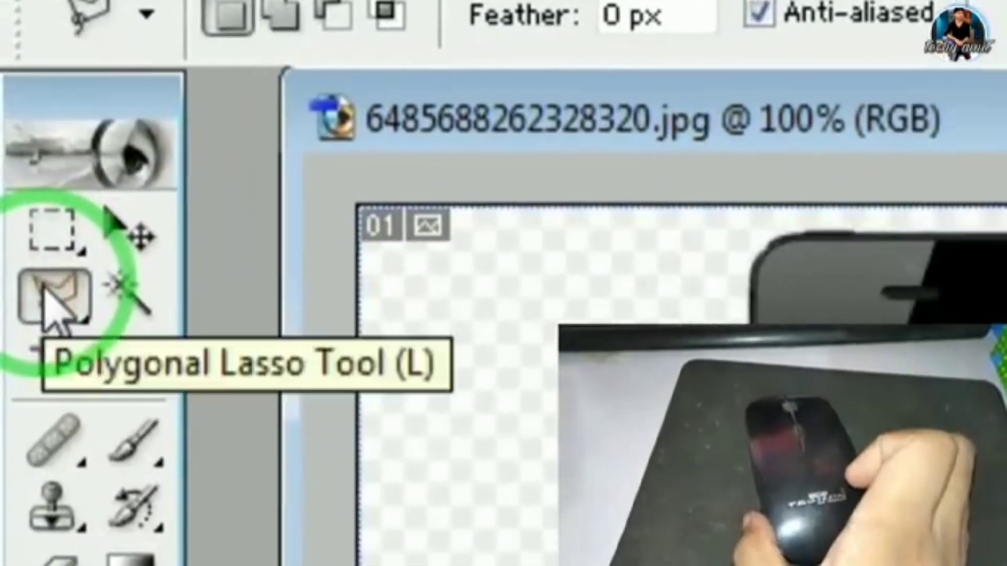
- Select the phone's outline in the hand photo by following its edges with the Magnetic Lasso tool
click(52, 309)
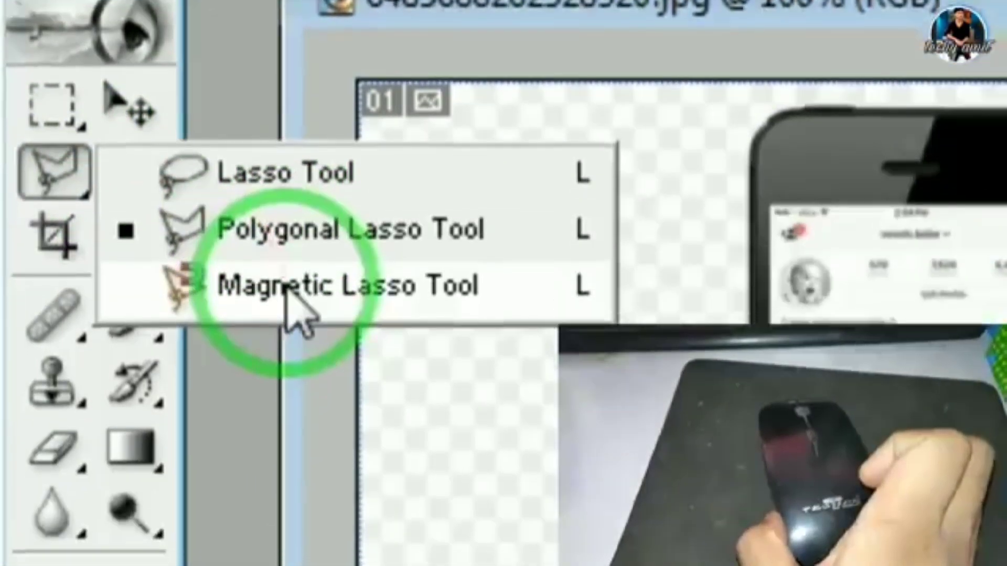
click(367, 289)
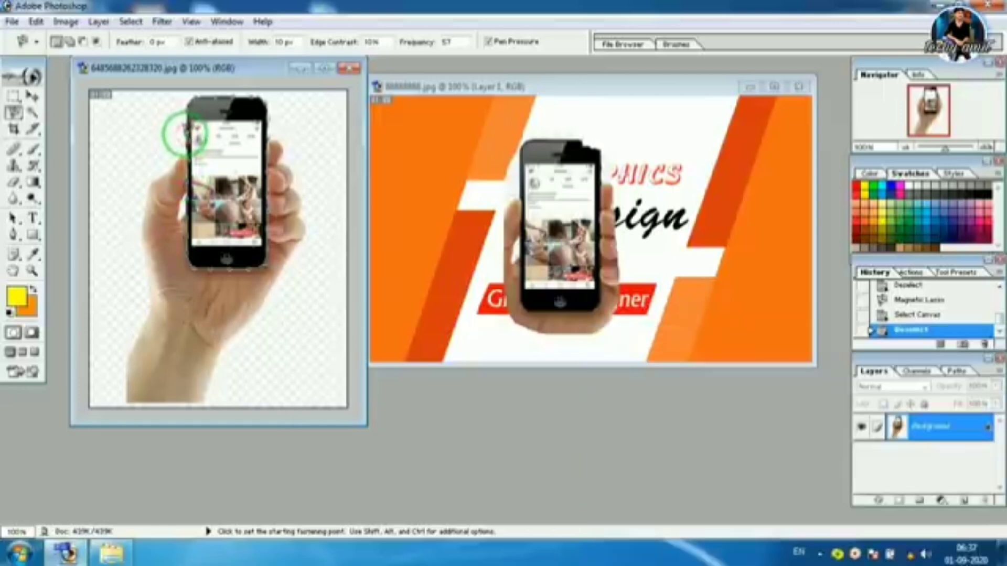
click(191, 139)
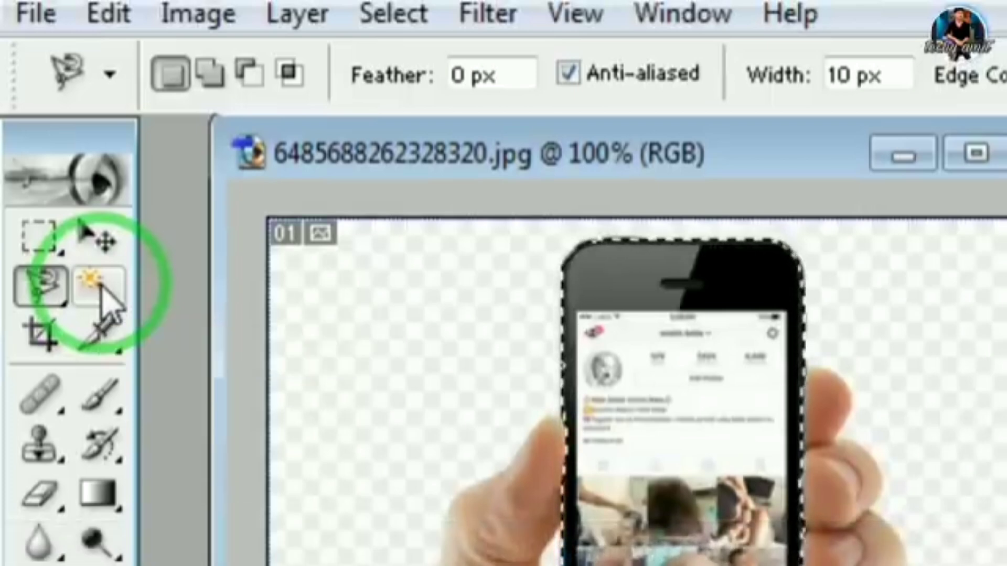
- Select the flat orange area of the banner, then the red Graphics Designer box, with the Magic Wand tool
click(102, 285)
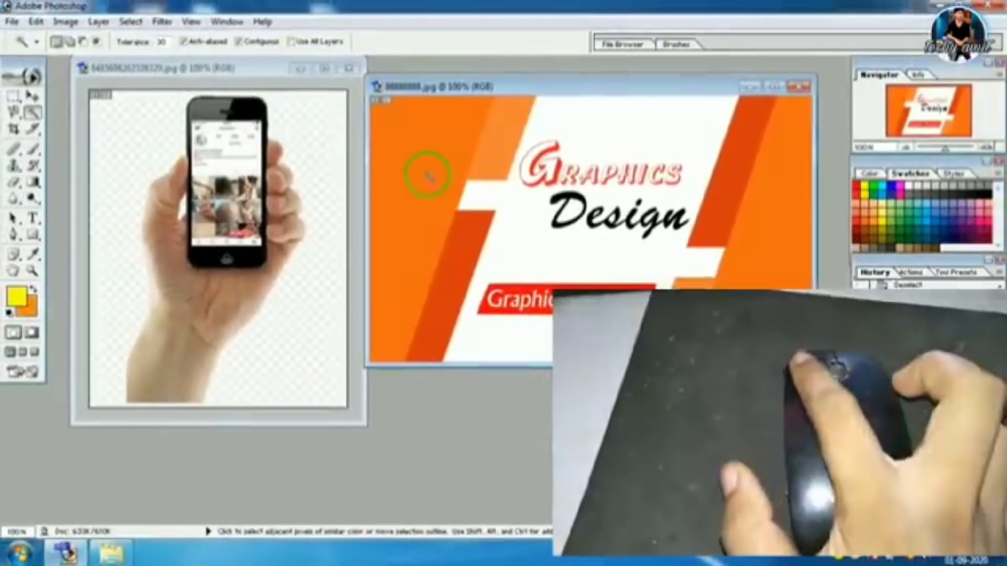
click(428, 176)
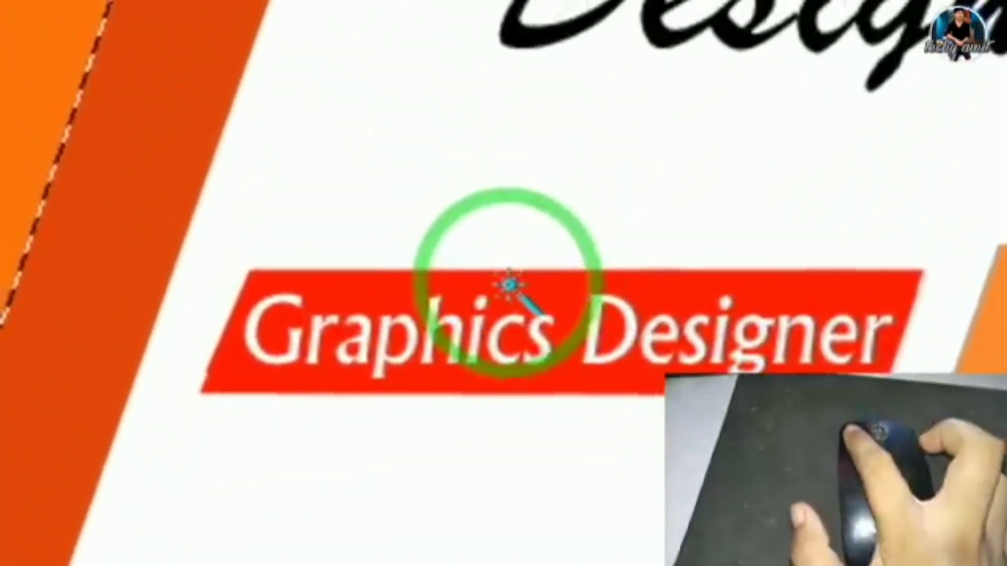
click(507, 285)
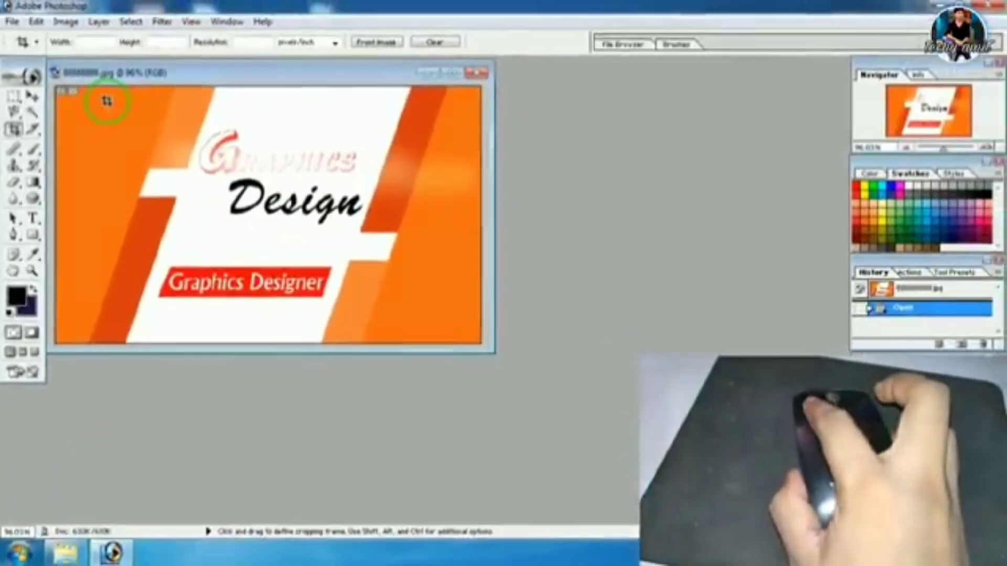
- Crop the banner to its middle part around the Design lettering and the Graphics Designer box, narrowing the frame on both sides
drag(108, 101, 341, 336)
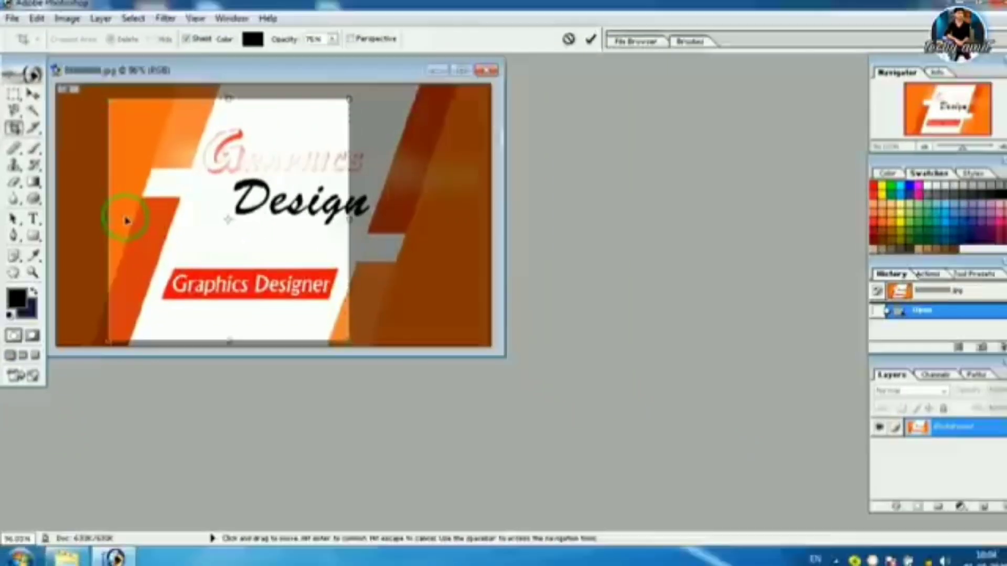
drag(106, 219, 143, 220)
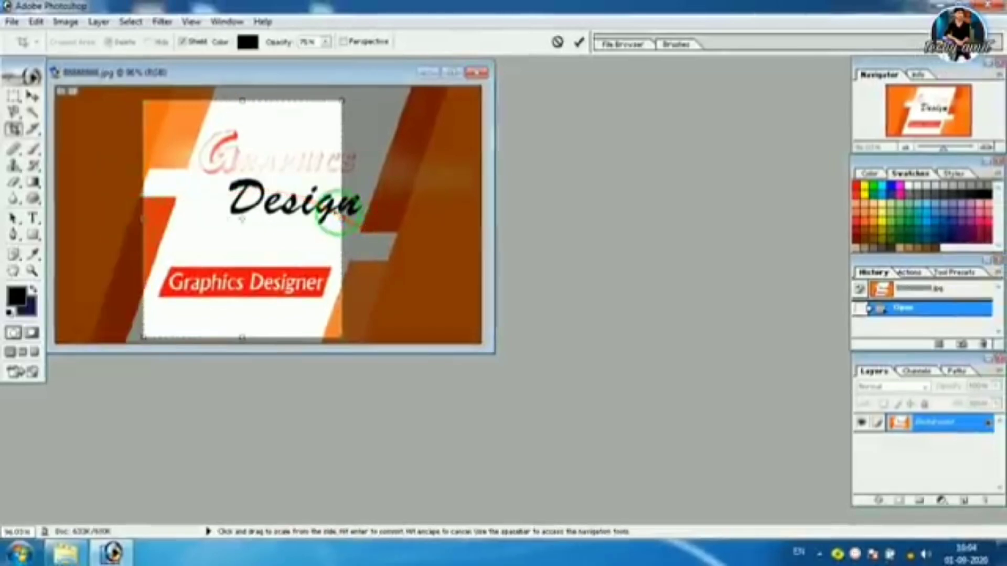
drag(330, 219, 321, 219)
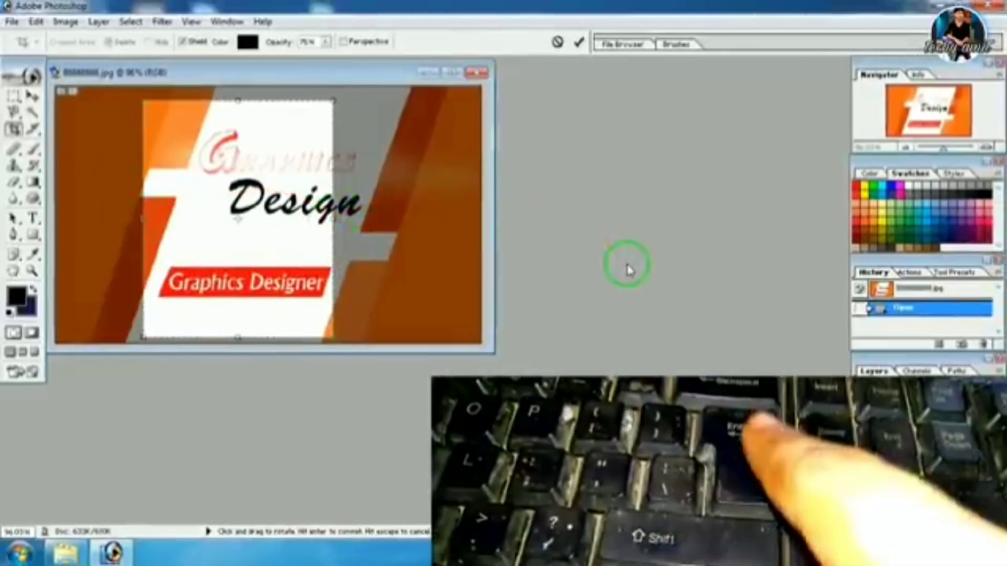
key(Return)
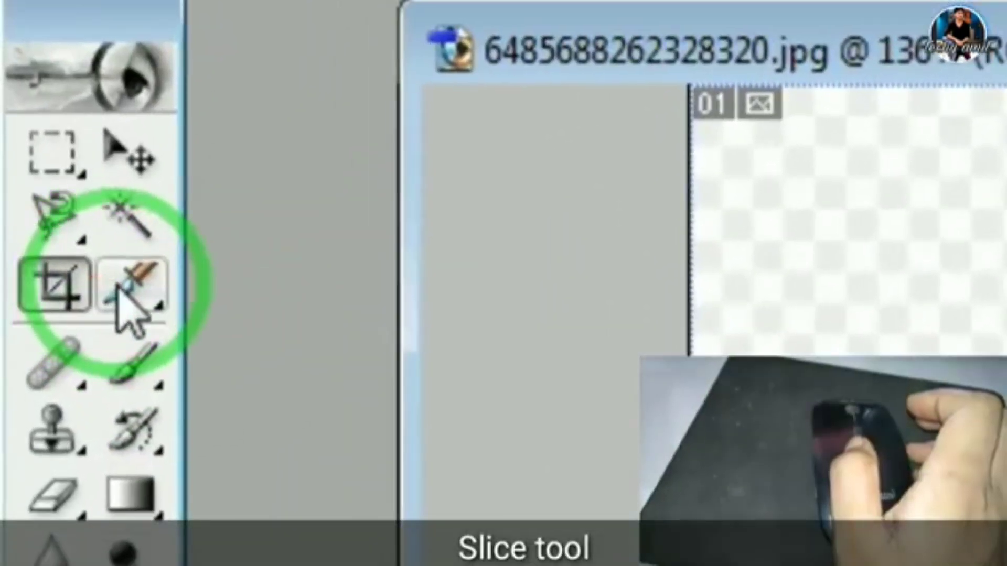
- Try cutting a full-width slice across the phone in the hand photo with the Slice tool
click(105, 283)
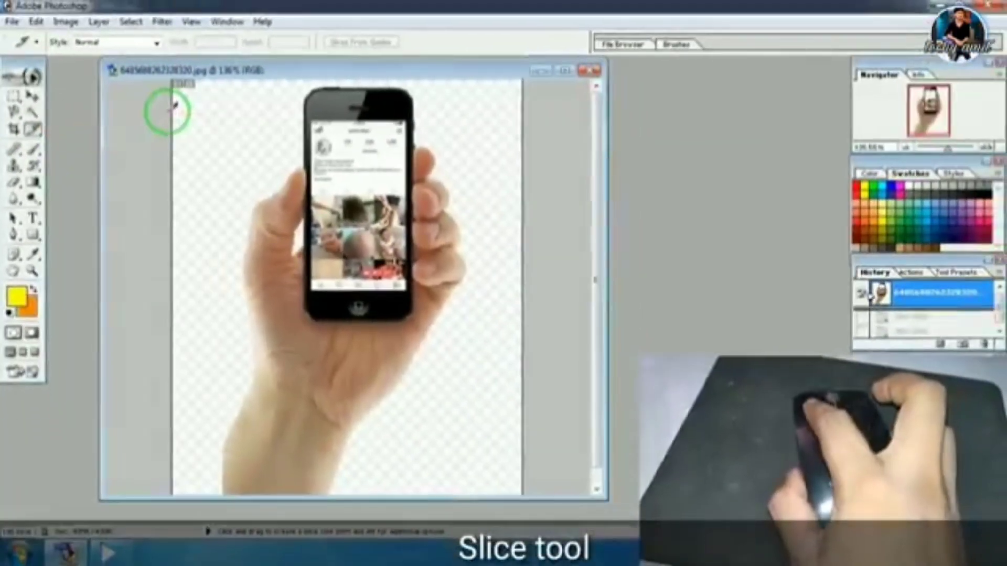
drag(188, 113, 525, 272)
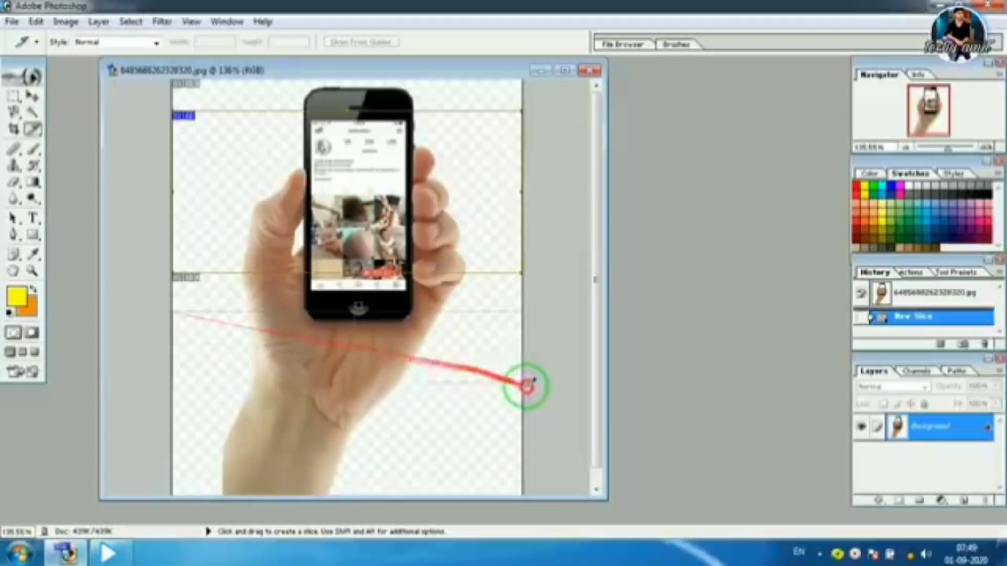
key(ctrl+z)
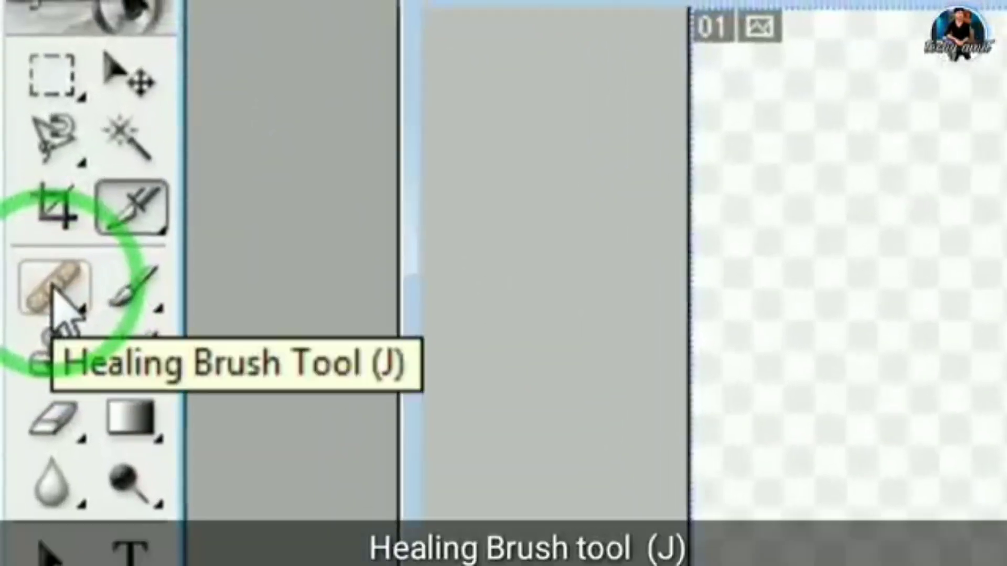
- Retouch the creases in the palm just below the phone with the Healing Brush tool
click(50, 289)
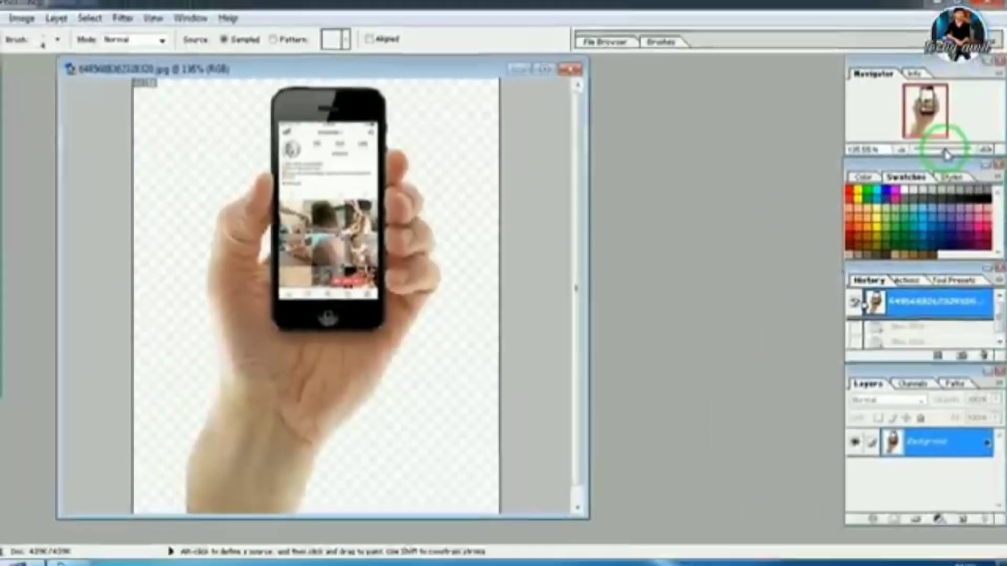
drag(772, 293, 769, 295)
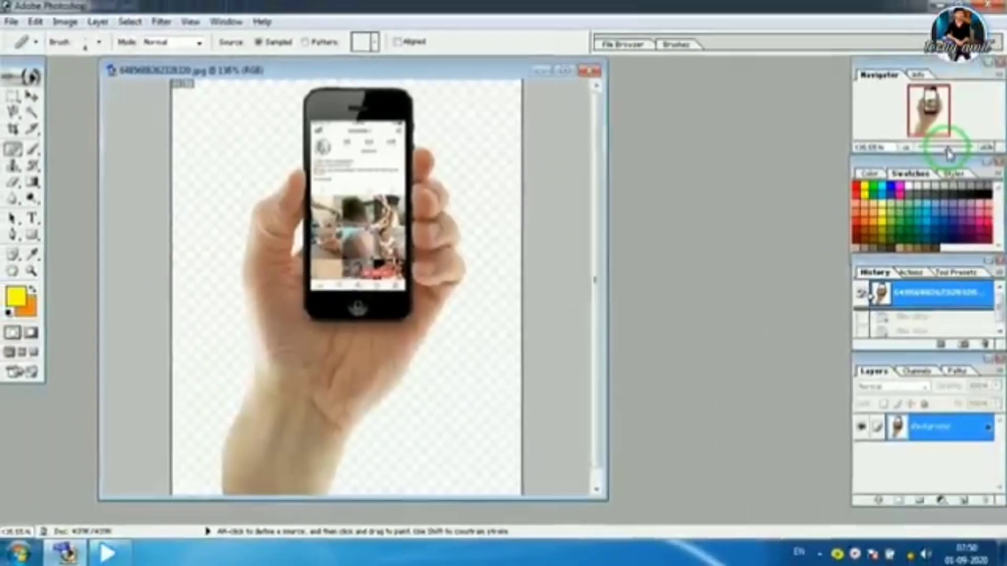
drag(947, 151, 955, 152)
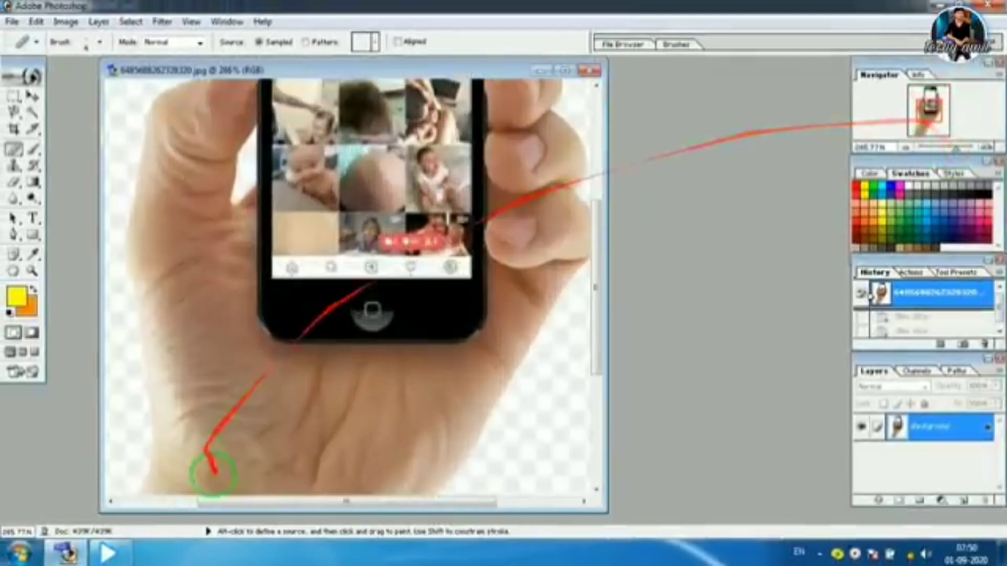
scroll(245, 450, down, 3)
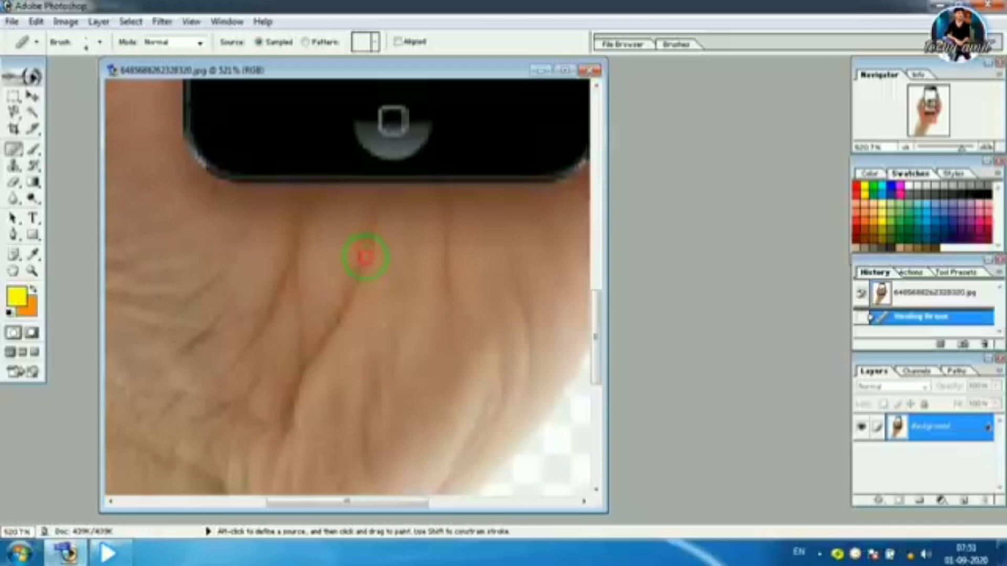
click(362, 262)
click(360, 259)
click(365, 244)
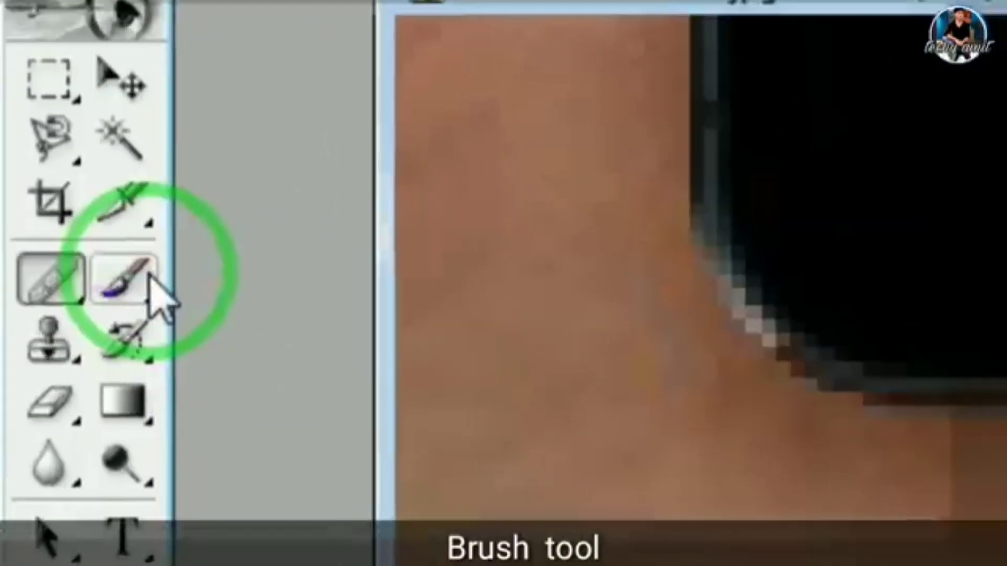
- Paint a broad yellow stroke across the palm below the phone with the Brush tool
click(35, 152)
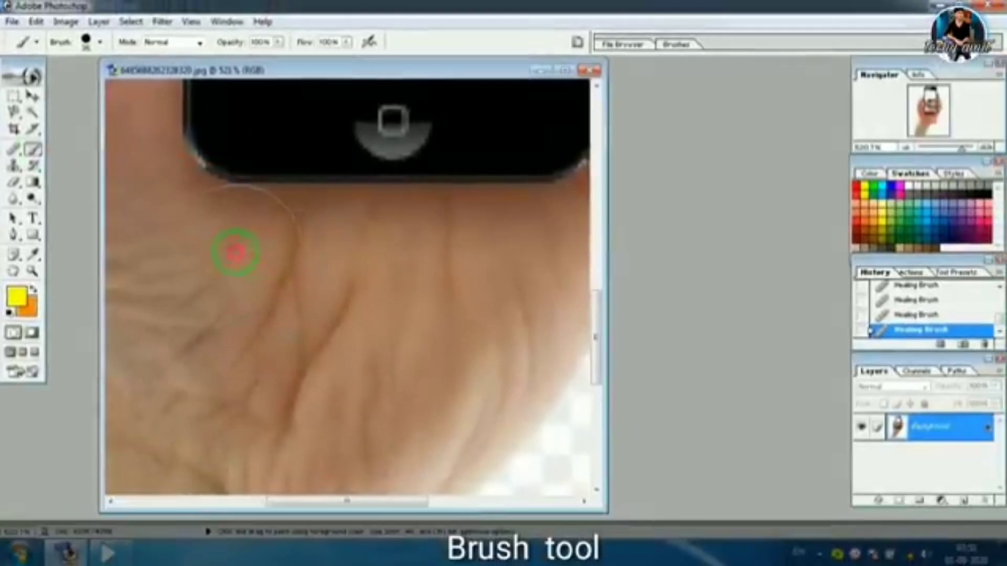
mouse_move(236, 253)
mouse_down()
mouse_move(361, 280)
mouse_move(315, 294)
mouse_up()
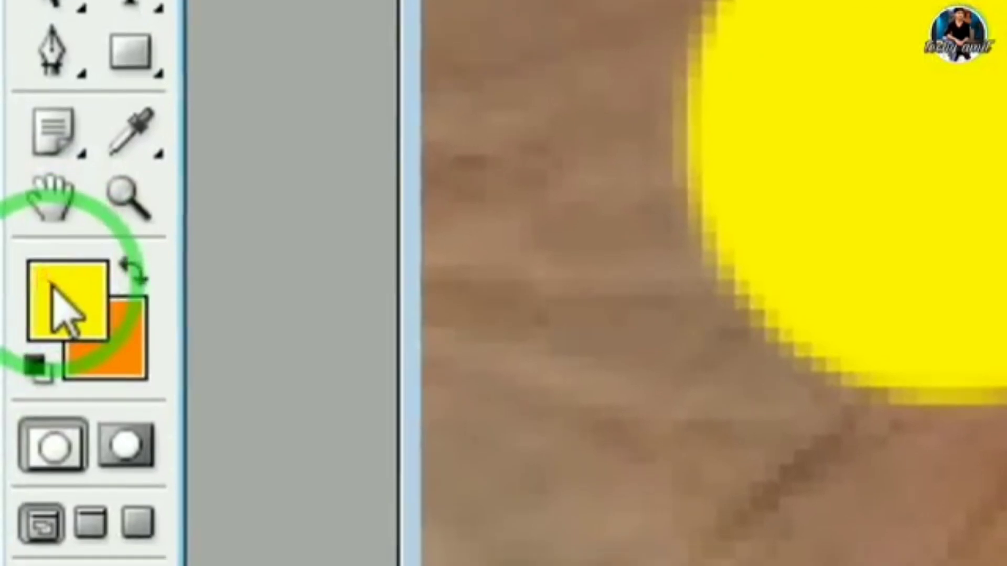
- Change the foreground colour to dark olive 575721 and paint a short stroke across the palm
click(66, 309)
click(741, 308)
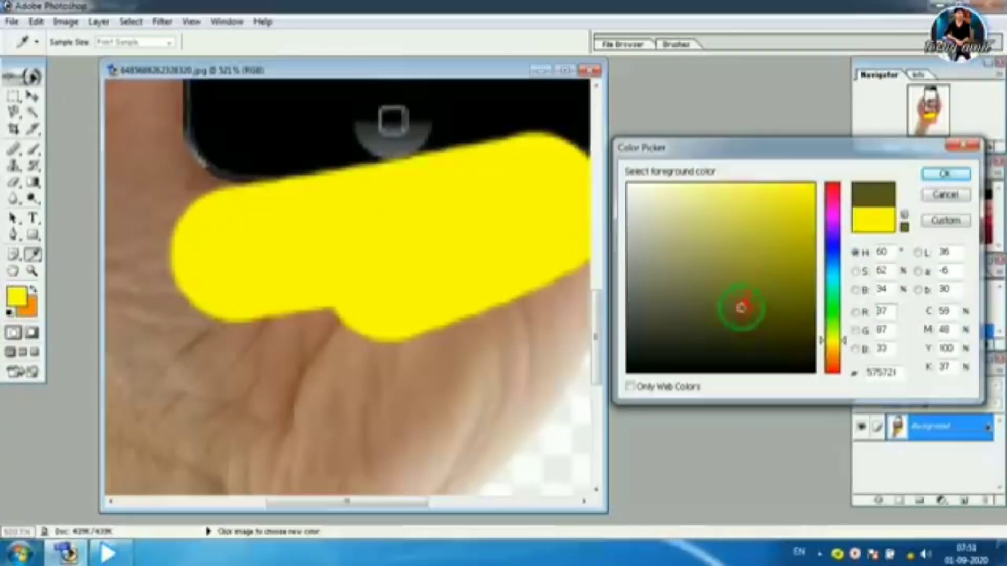
click(935, 177)
mouse_move(281, 288)
mouse_down()
mouse_move(352, 295)
mouse_move(342, 224)
mouse_move(306, 237)
mouse_move(321, 282)
mouse_up()
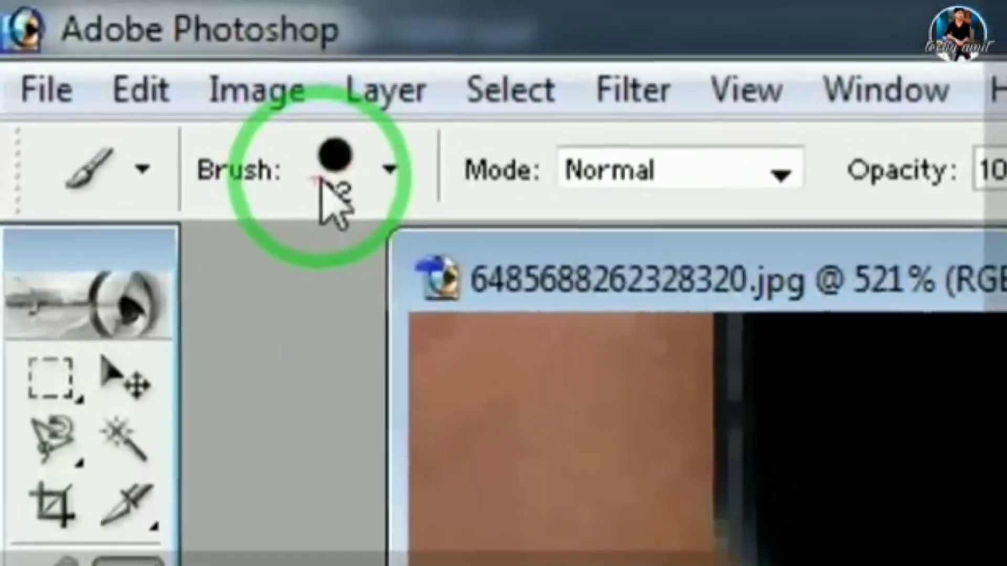
- Enlarge the brush diameter considerably and paint a very wide olive stroke over the palm
click(85, 44)
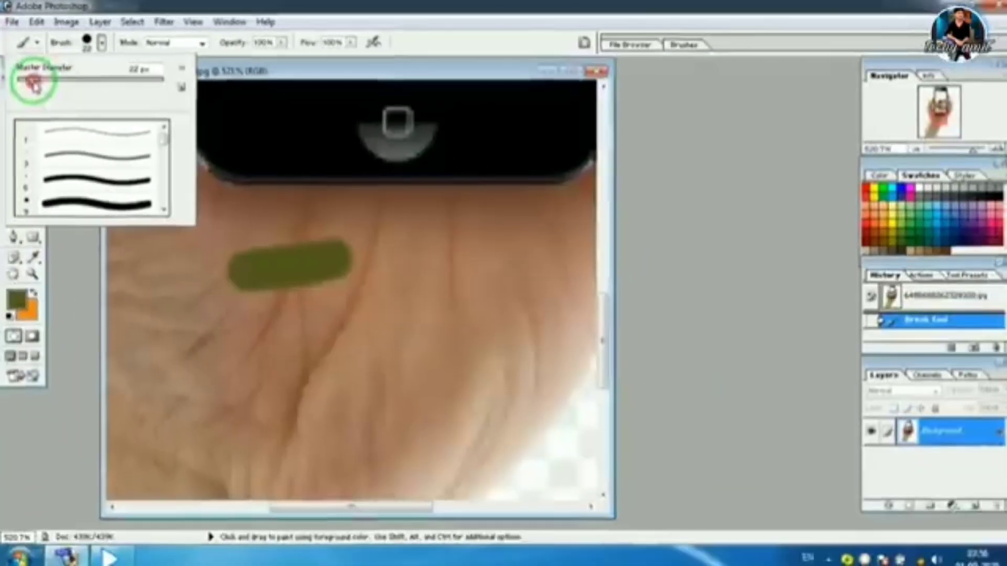
drag(41, 99, 93, 98)
drag(283, 358, 445, 325)
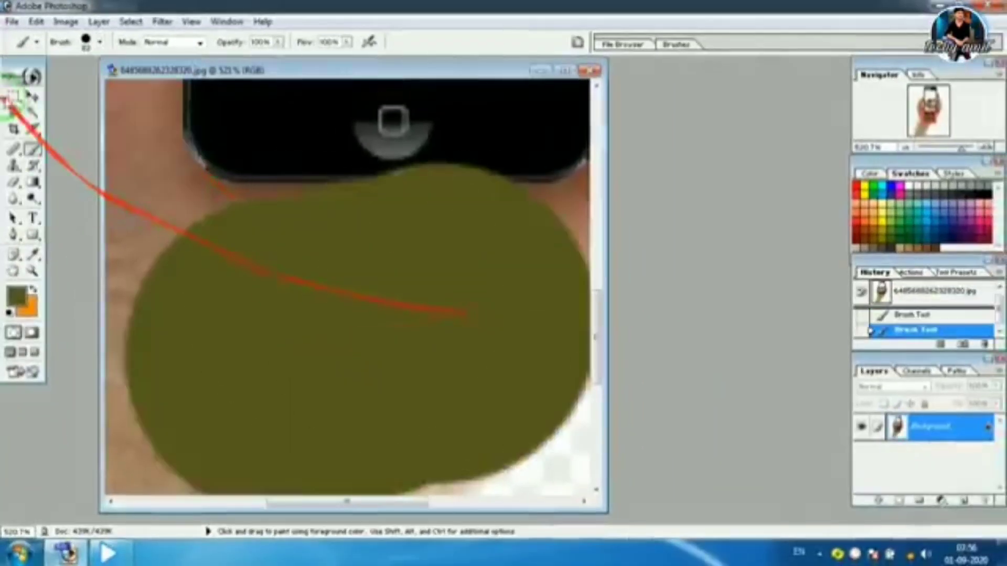
- Paint a short stroke over the phone's home button with a 14 px brush, and step back in the history
click(86, 44)
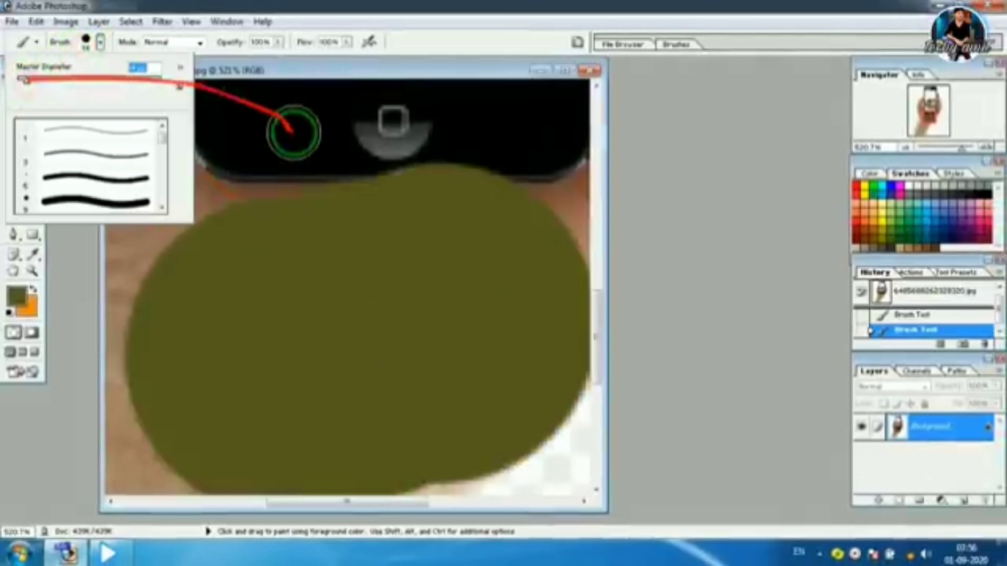
drag(292, 131, 399, 122)
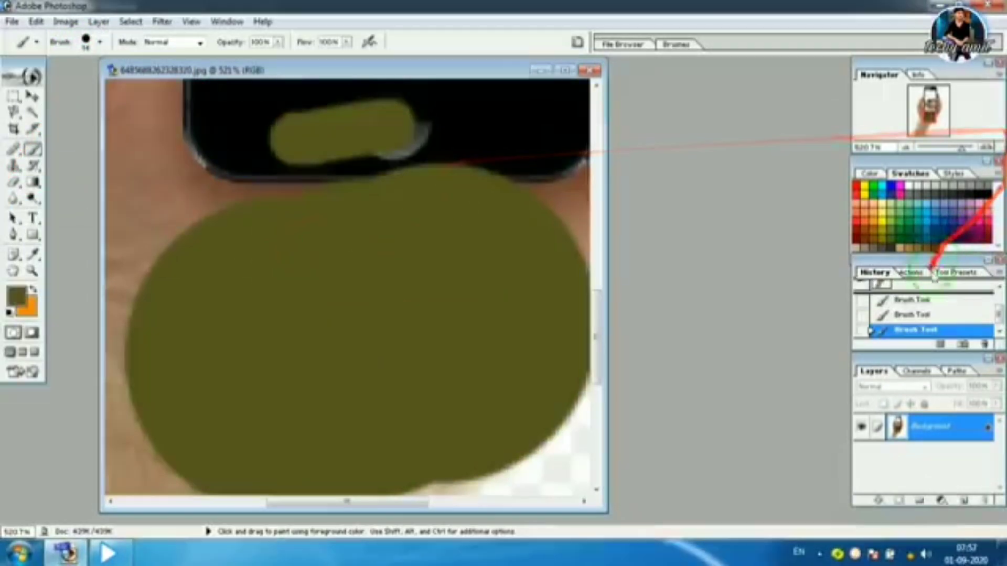
click(906, 302)
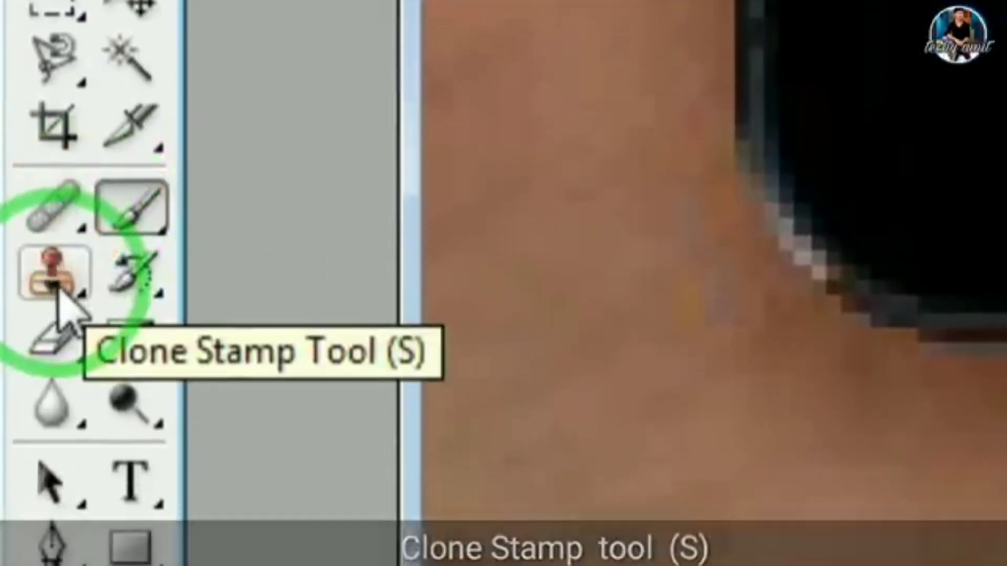
- Paint a cloned copy onto the blank background beside the wrist with the Clone Stamp tool
click(57, 291)
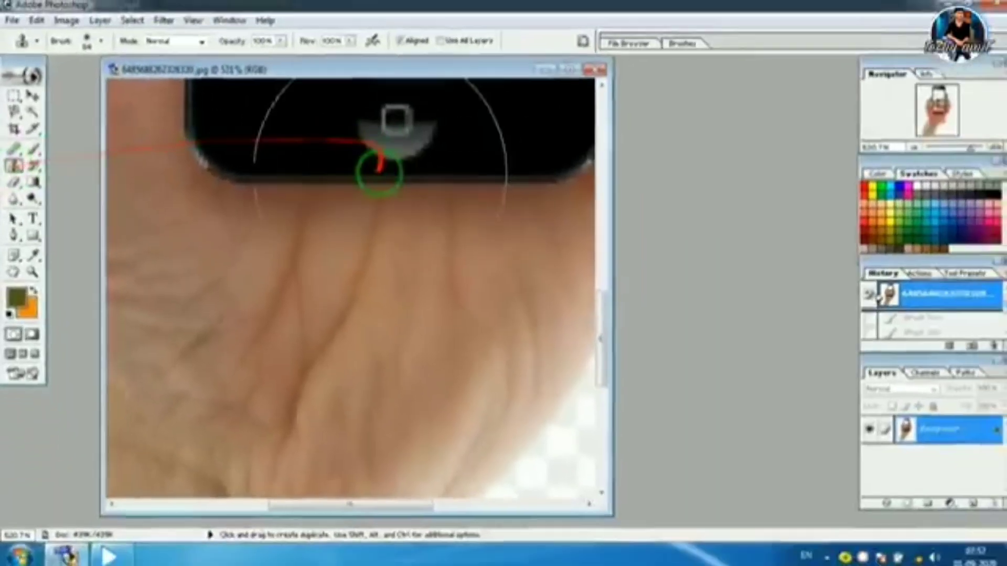
drag(962, 151, 941, 149)
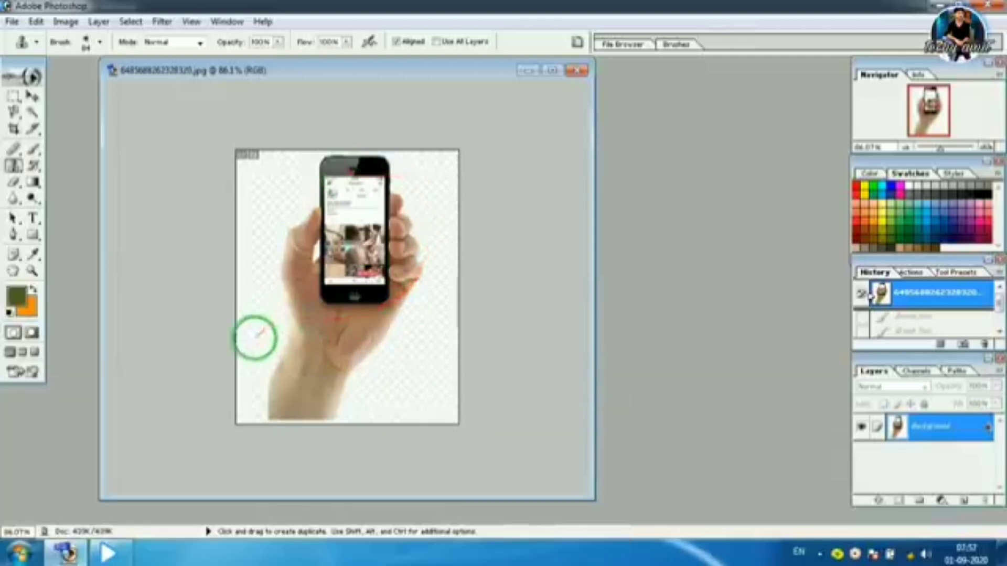
mouse_move(263, 322)
mouse_down()
mouse_move(306, 333)
mouse_move(249, 355)
mouse_move(303, 367)
mouse_move(247, 400)
mouse_move(266, 408)
mouse_up()
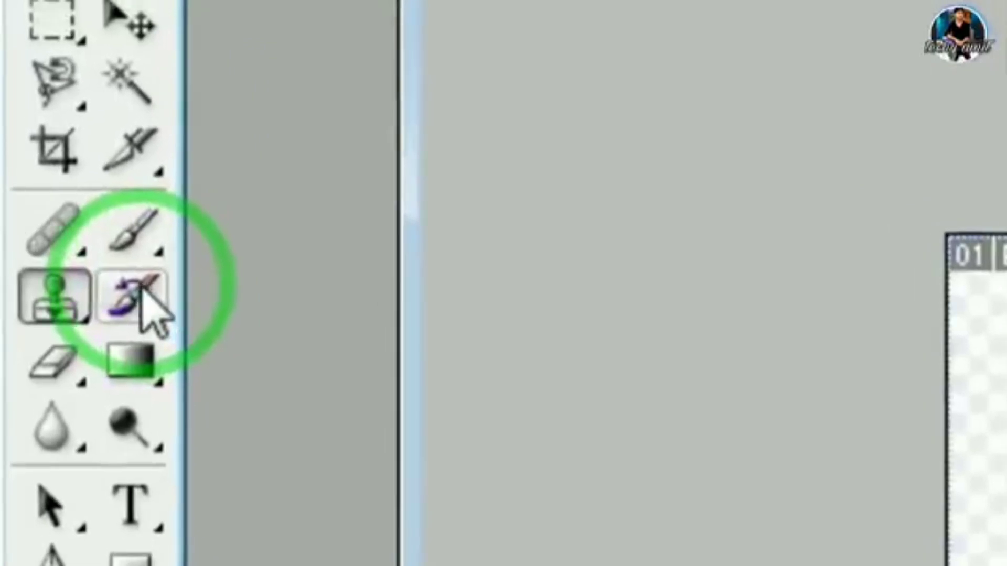
- Brush olive zigzag strokes over the whole hand photo and activate the History Brush tool for restoring it
click(139, 289)
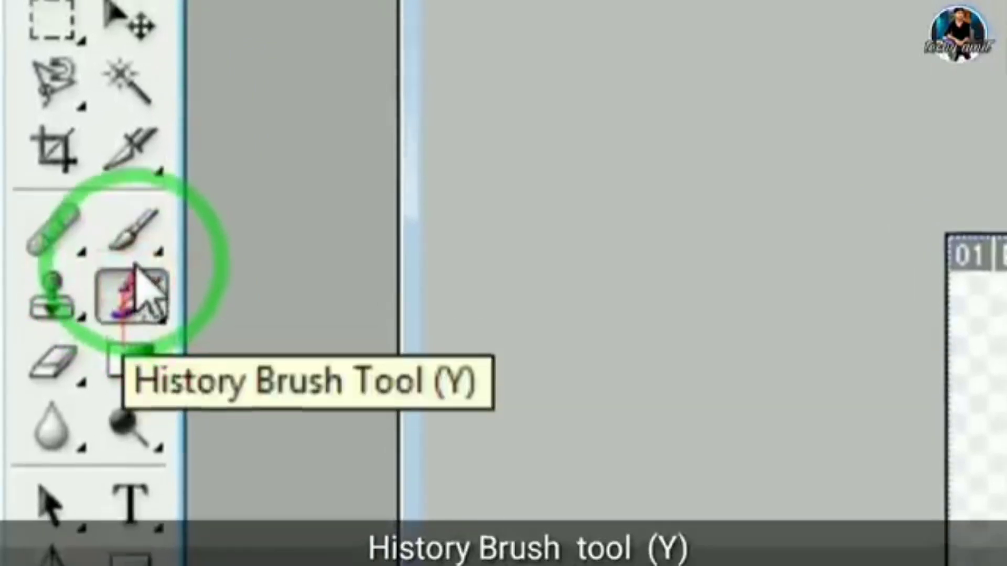
click(153, 287)
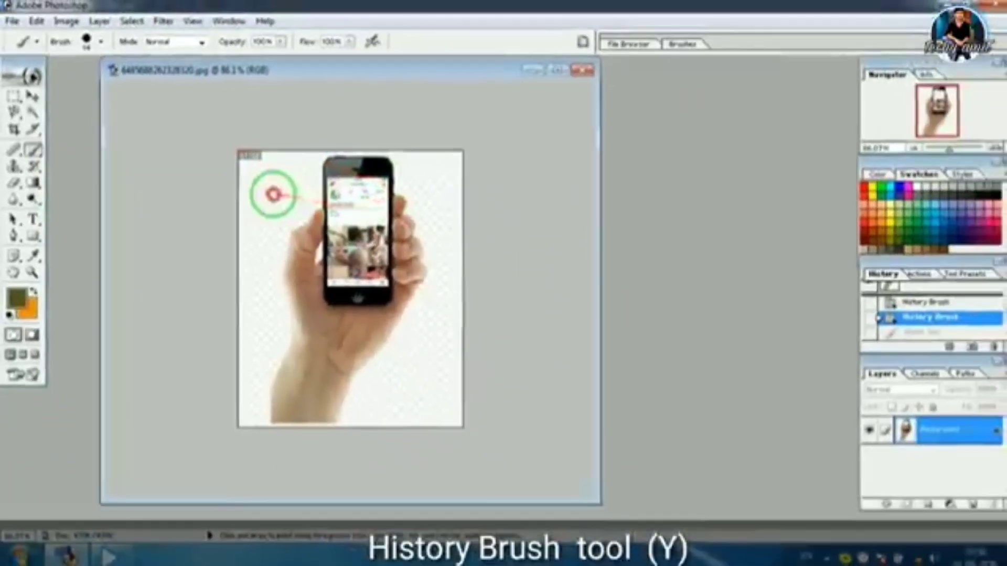
drag(269, 193, 433, 194)
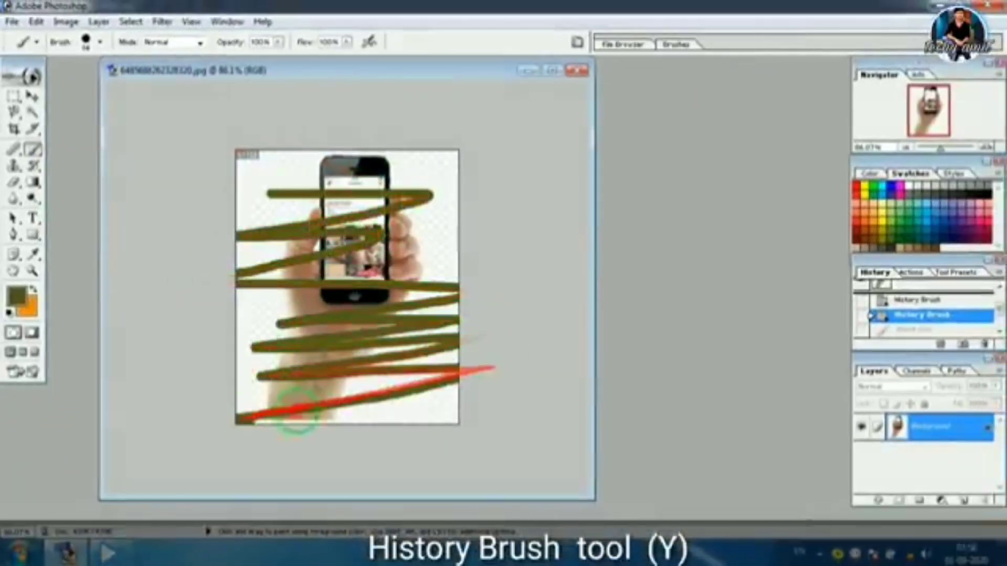
key(ctrl+z)
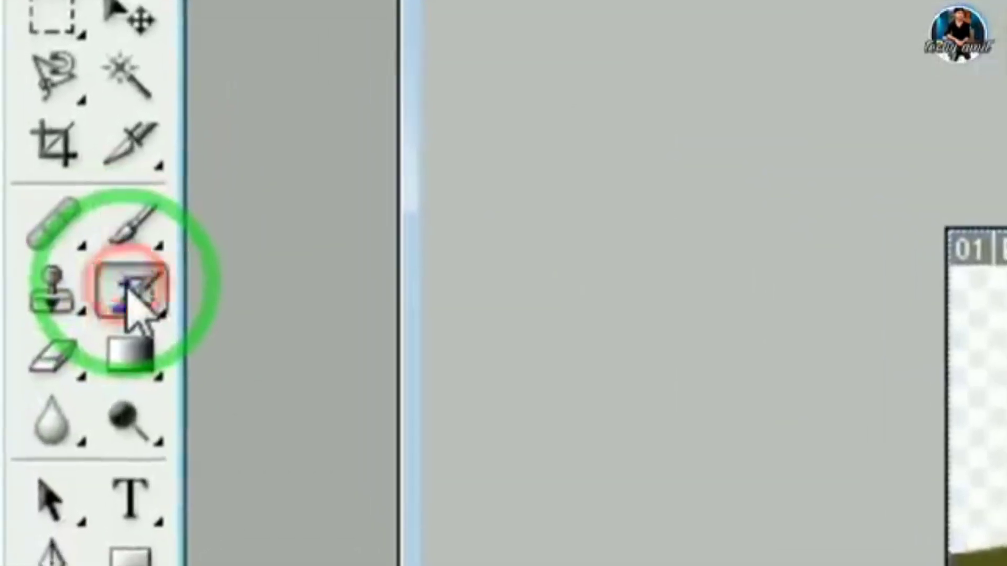
click(134, 301)
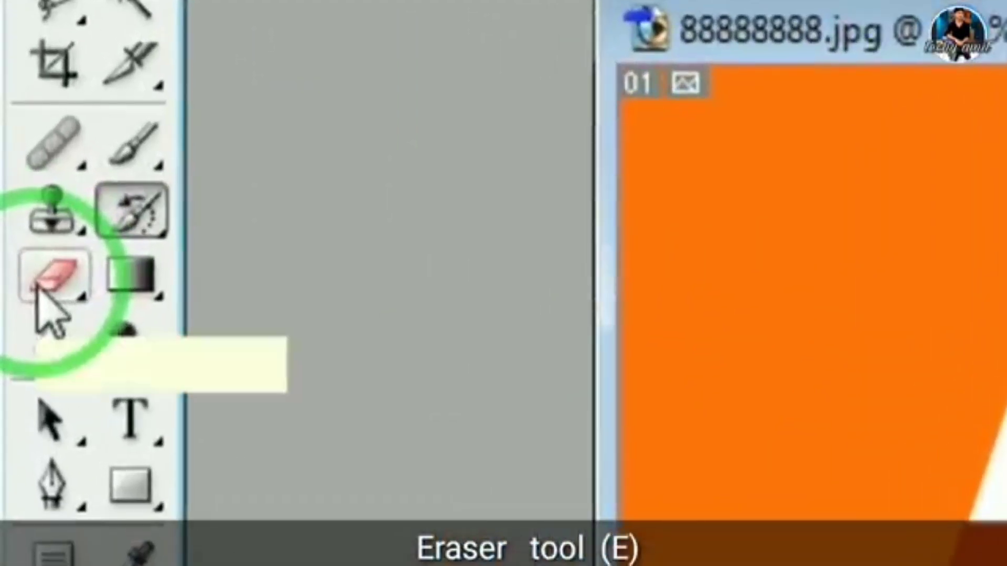
- Activate the Eraser tool for the banner and set the background colour to dark brown
click(33, 289)
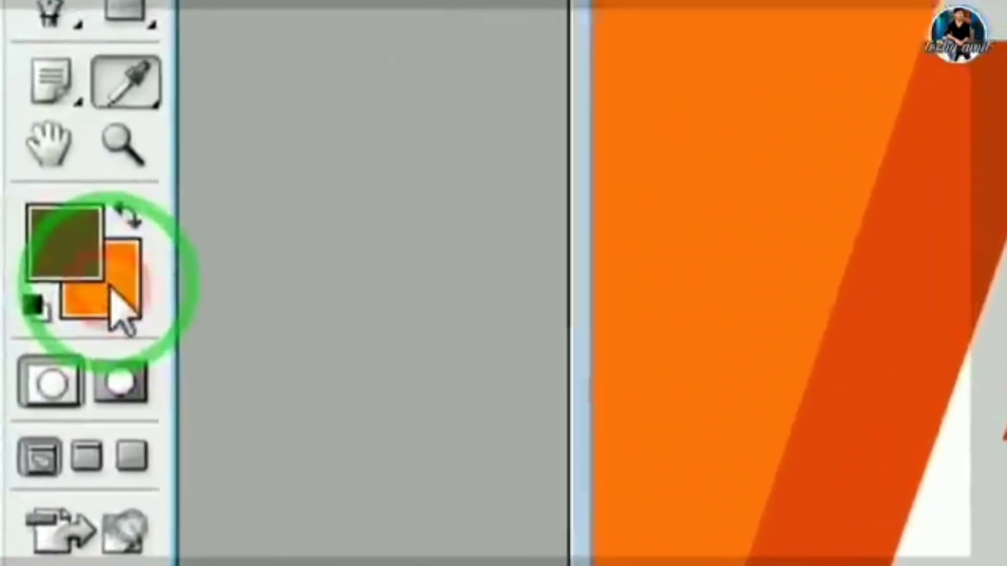
click(110, 286)
click(709, 362)
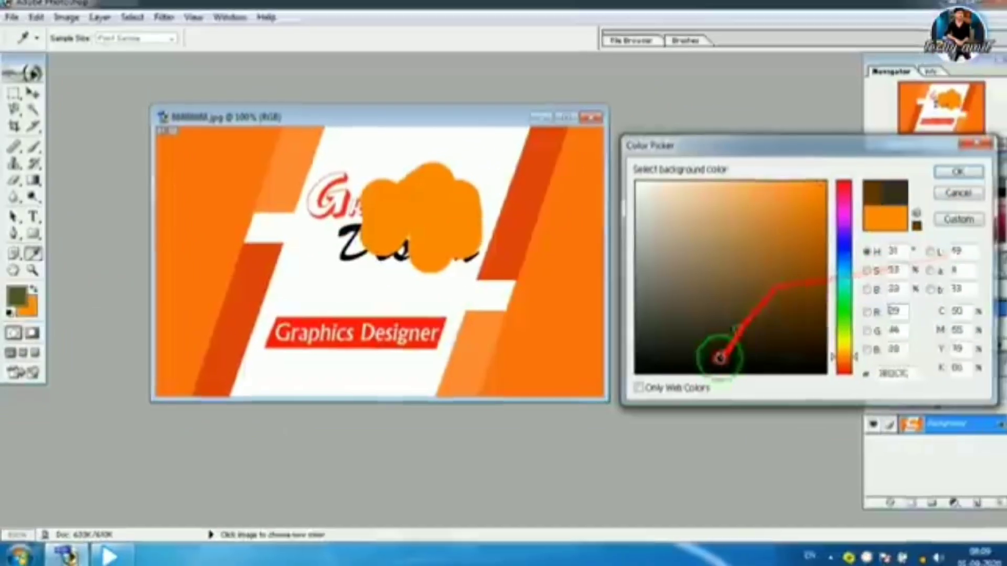
click(942, 174)
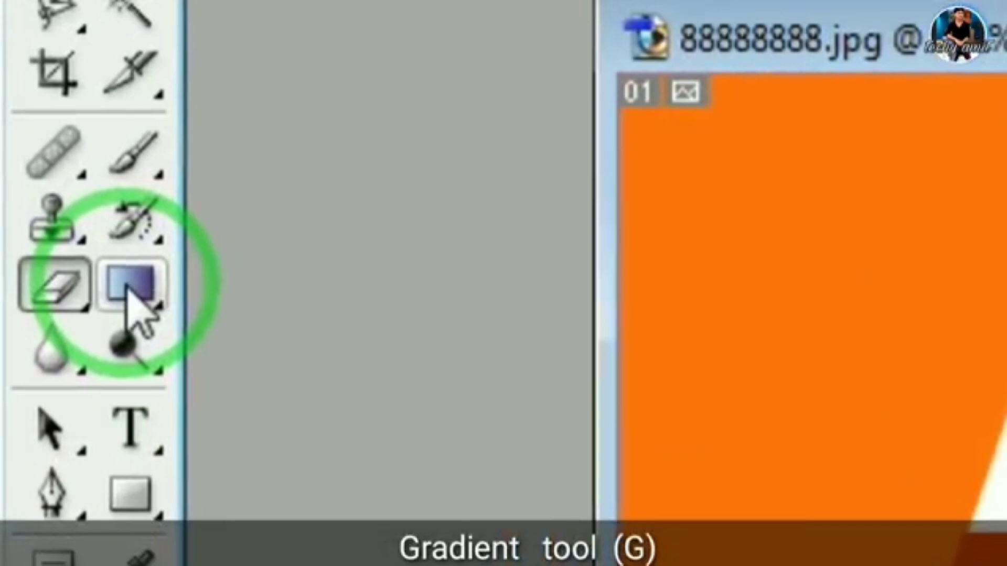
- Draw a gradient on the banner with the Gradient tool and soften the letter G of GRAPHICS with the Blur tool
click(127, 289)
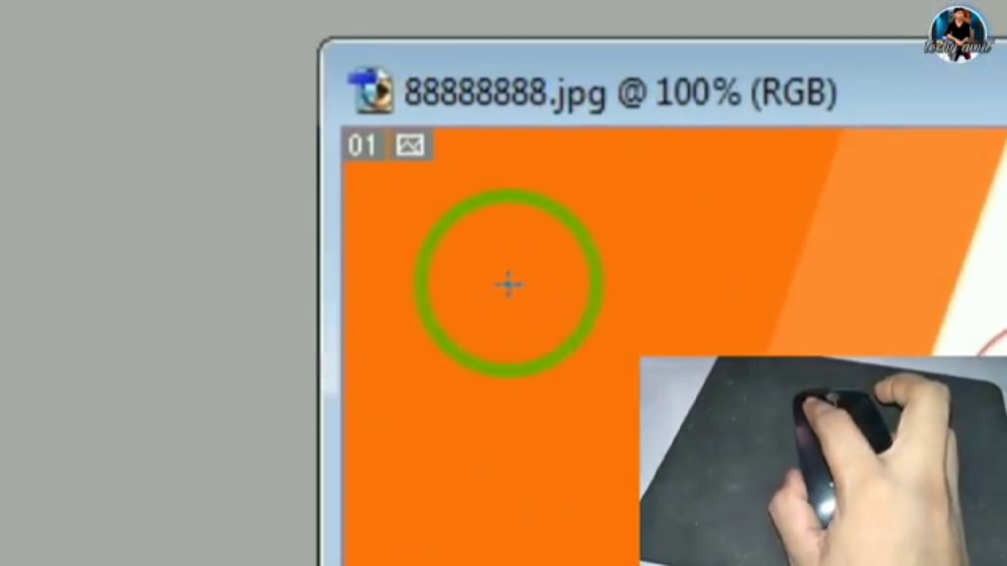
drag(509, 285, 490, 330)
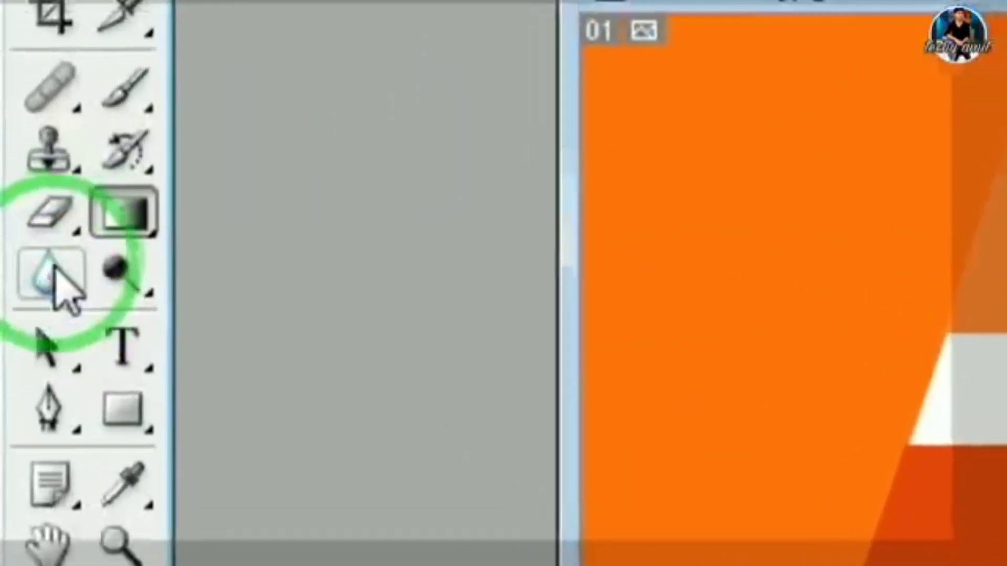
click(74, 312)
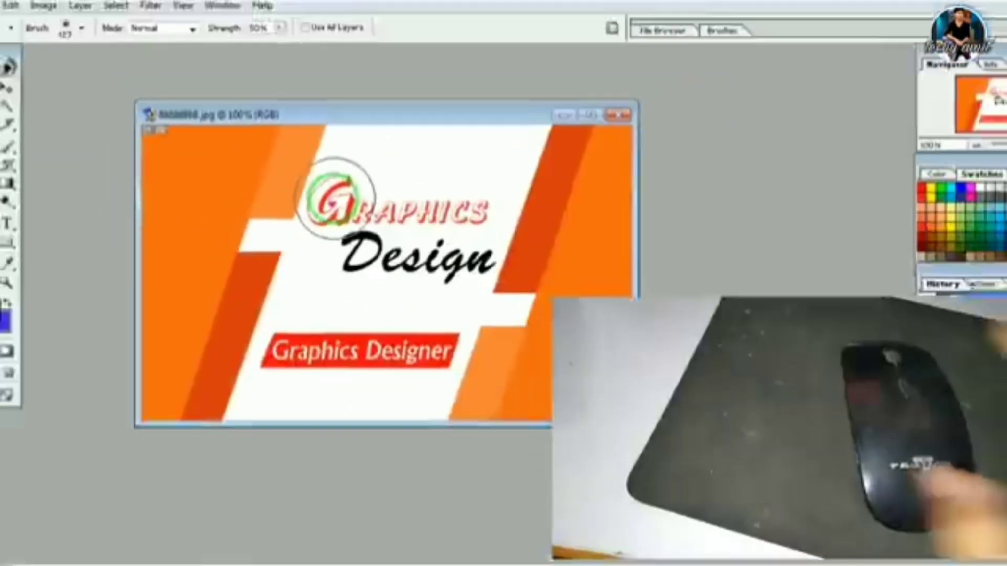
mouse_move(336, 198)
mouse_down()
mouse_move(458, 197)
mouse_move(319, 202)
mouse_move(452, 200)
mouse_move(324, 205)
mouse_move(390, 200)
mouse_move(354, 214)
mouse_up()
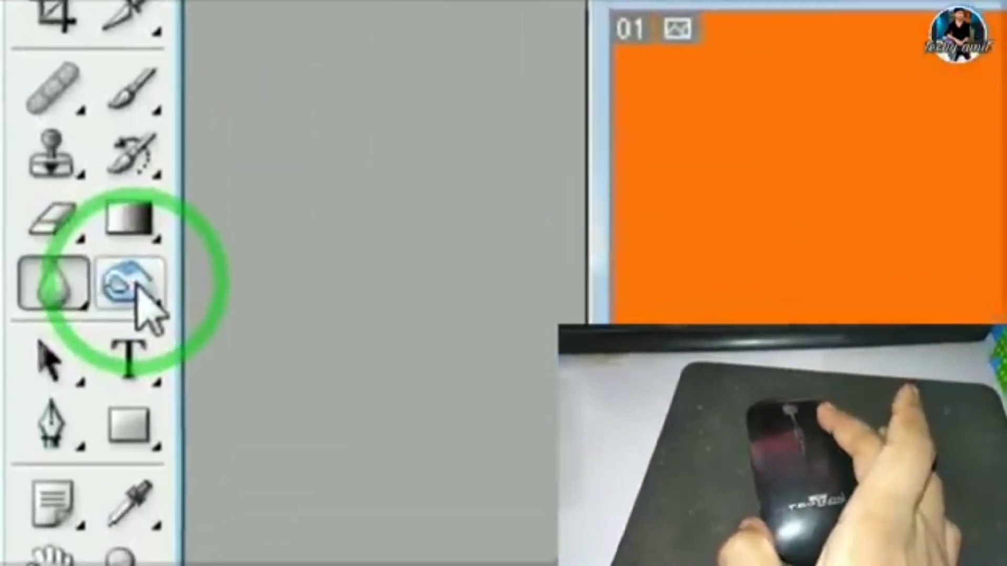
- Lighten the banner across the upper orange area and the GRAPHICS lettering with the Dodge tool
mouse_move(111, 258)
mouse_down()
mouse_move(228, 276)
mouse_move(227, 366)
mouse_up()
mouse_move(289, 300)
mouse_down()
mouse_move(344, 214)
mouse_move(320, 185)
mouse_move(354, 176)
mouse_up()
drag(354, 290, 353, 291)
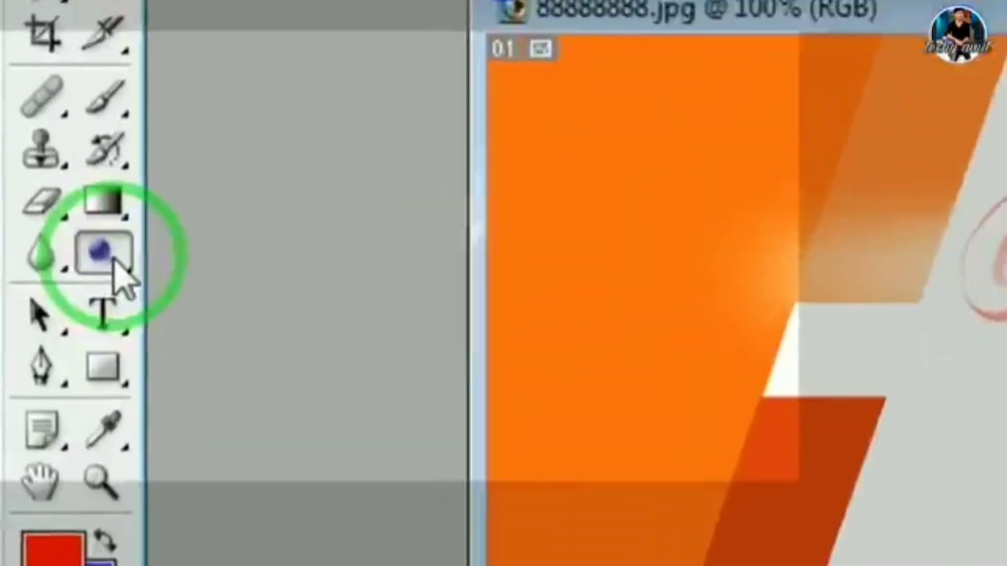
- Darken part of the banner's upper orange stripe with the Burn tool
click(32, 198)
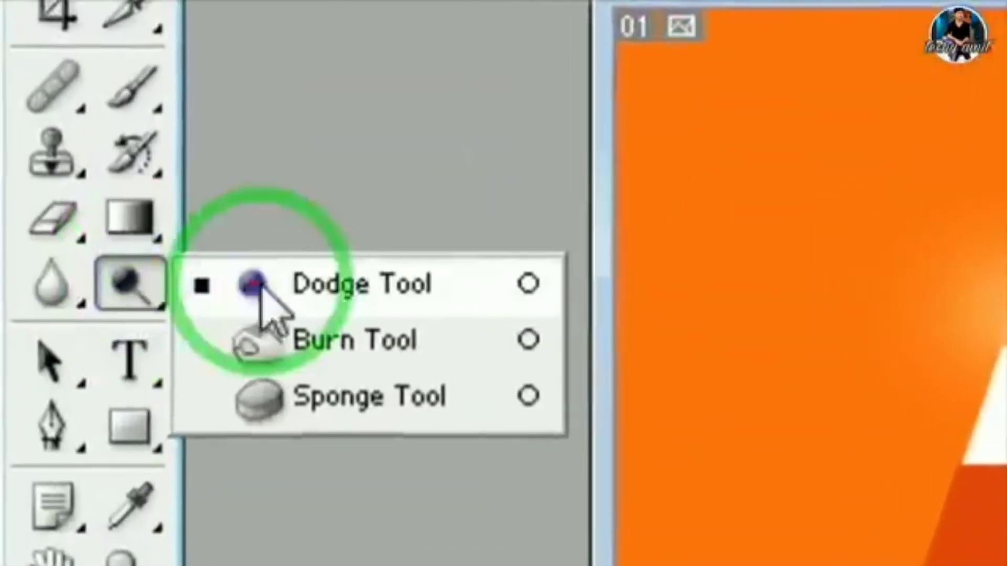
click(308, 338)
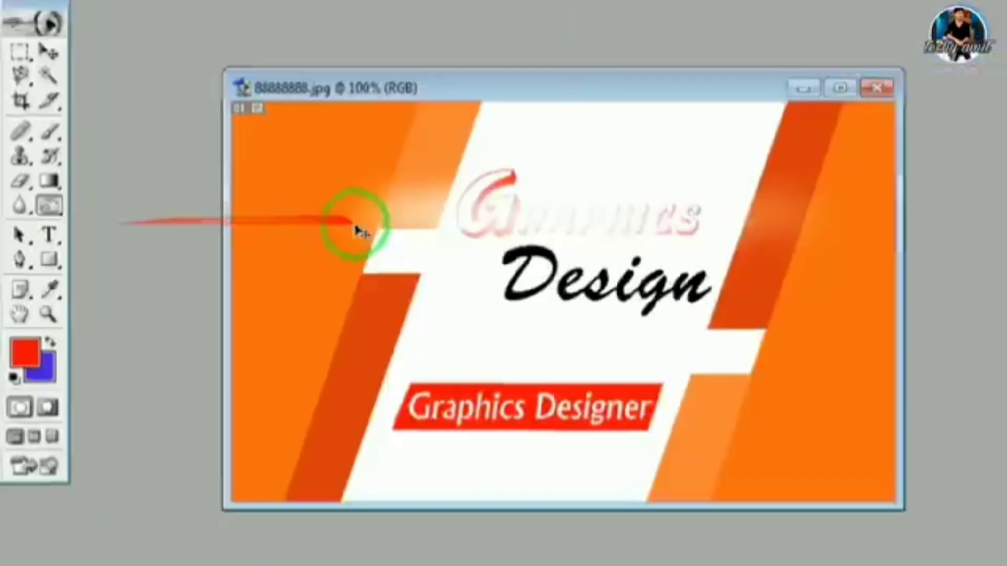
drag(380, 200, 414, 200)
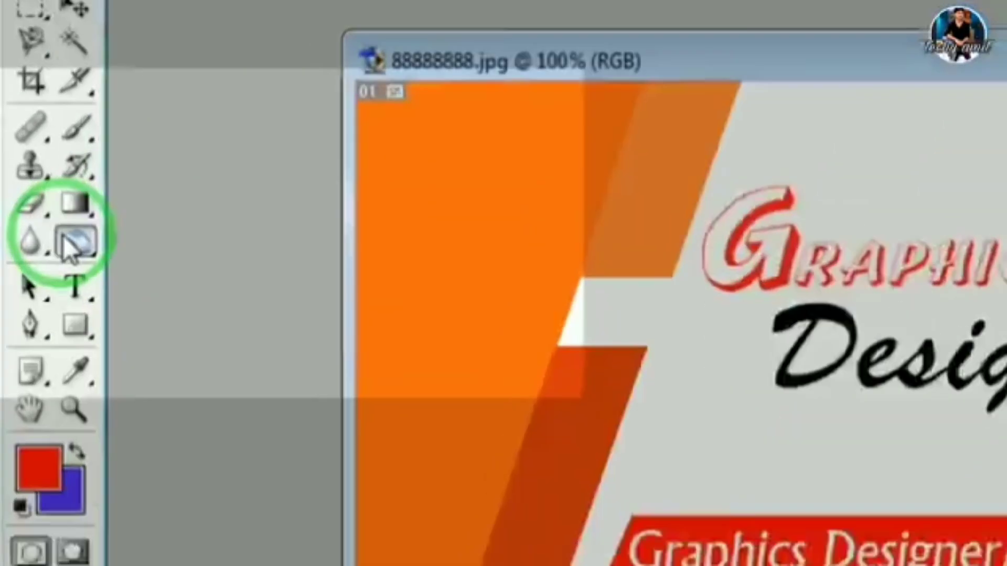
- Desaturate the GRAPHICS lettering on the banner with the Sponge tool
click(33, 199)
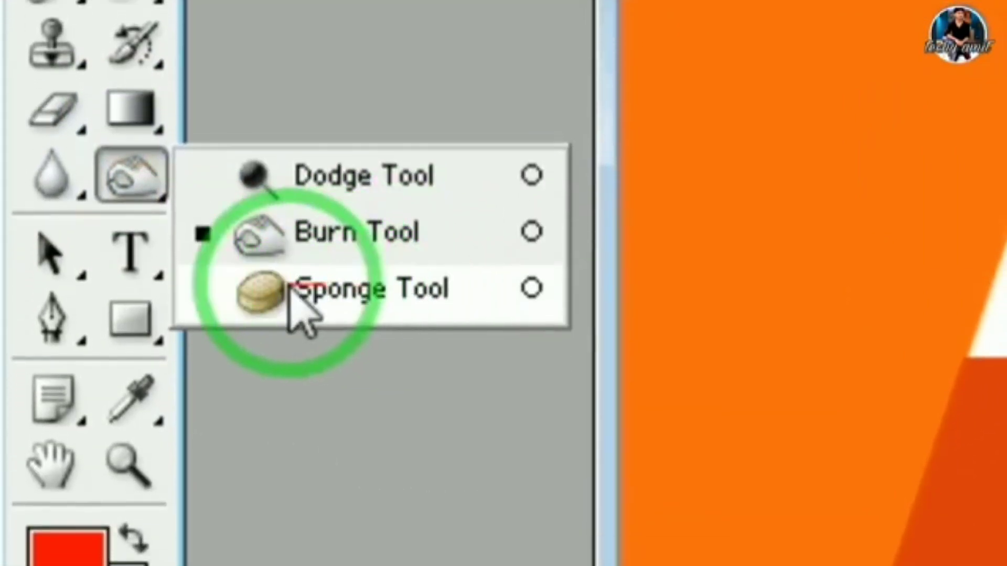
click(320, 293)
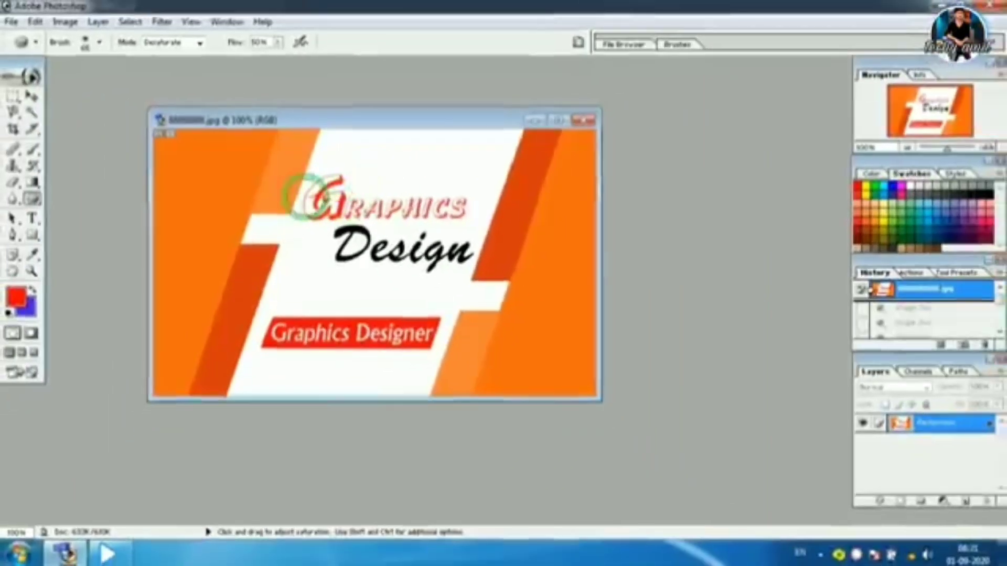
drag(315, 194, 469, 202)
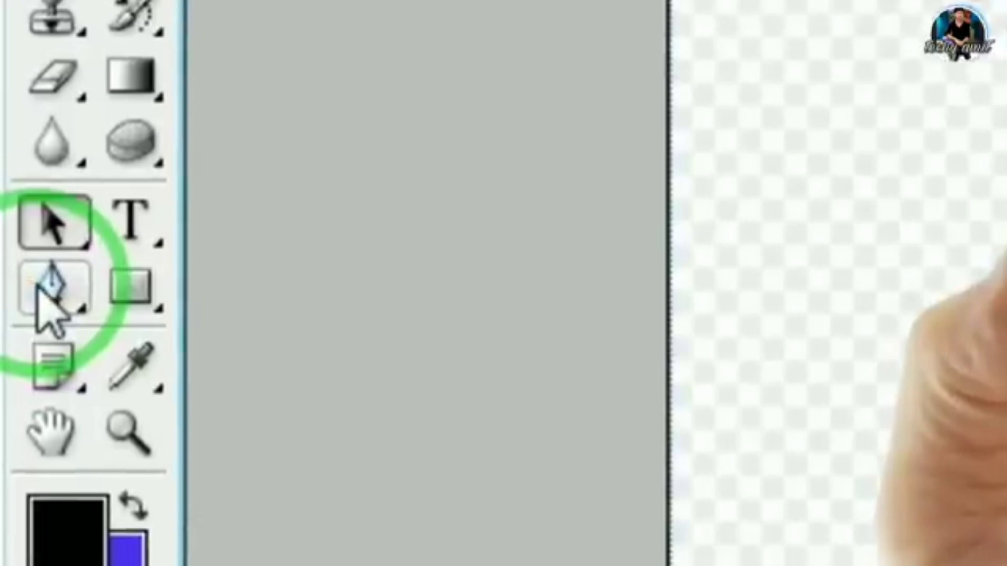
- Draw a closed black-filled shape along the phone's right side on the hand photo with the Pen tool
click(38, 289)
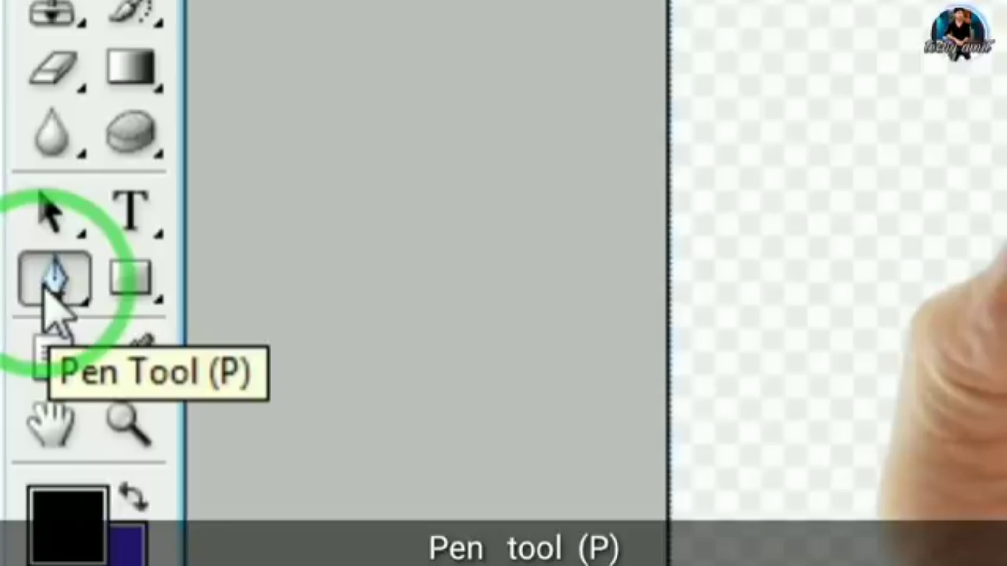
click(38, 233)
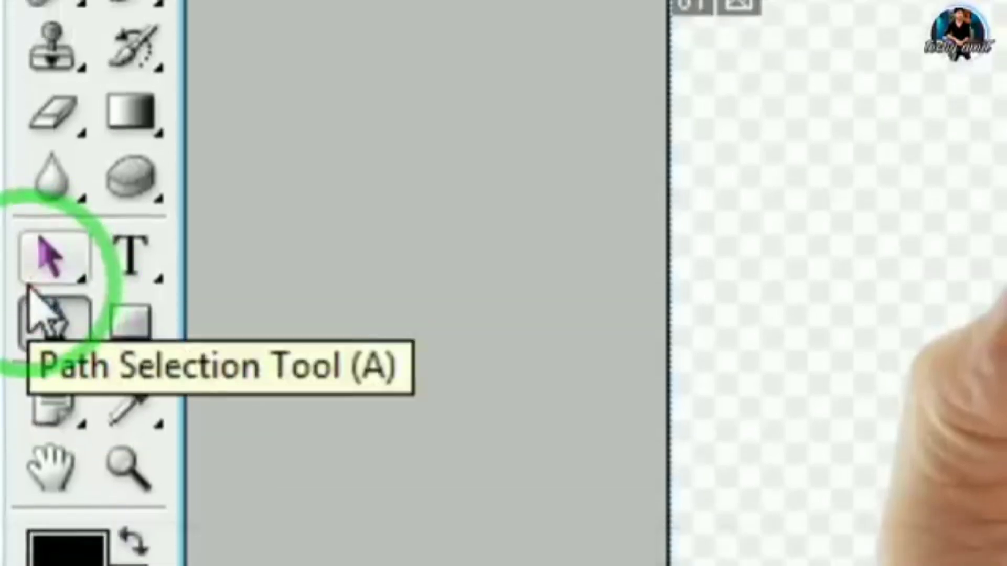
click(54, 315)
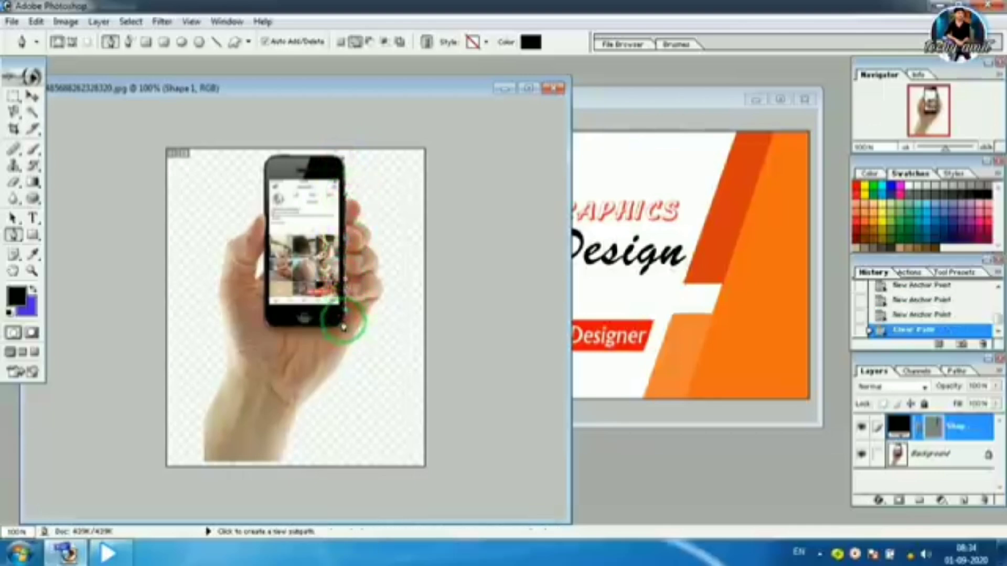
drag(399, 182, 386, 162)
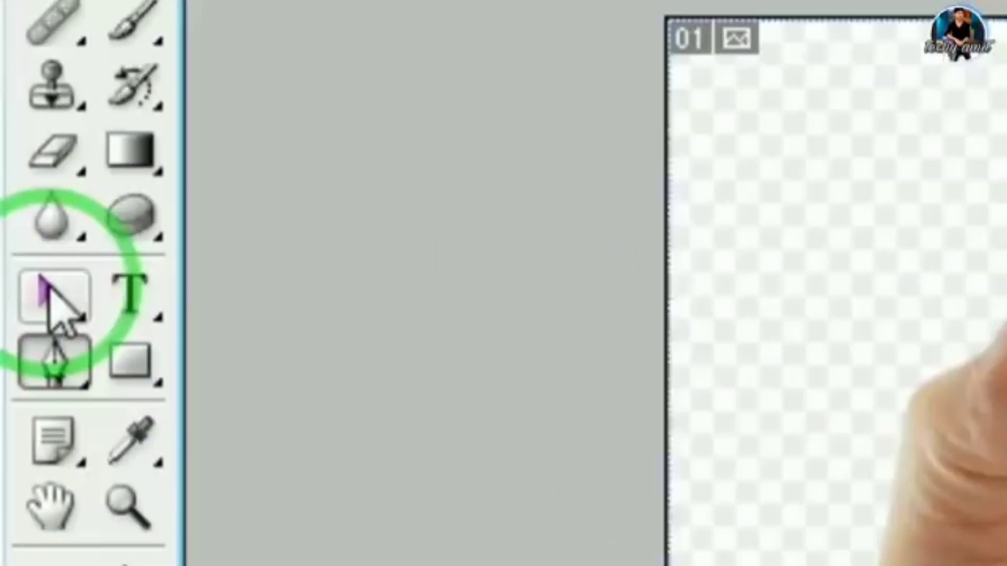
- Move the black shape's path over the hand photo with the Path Selection tool, and undo the last move
click(12, 217)
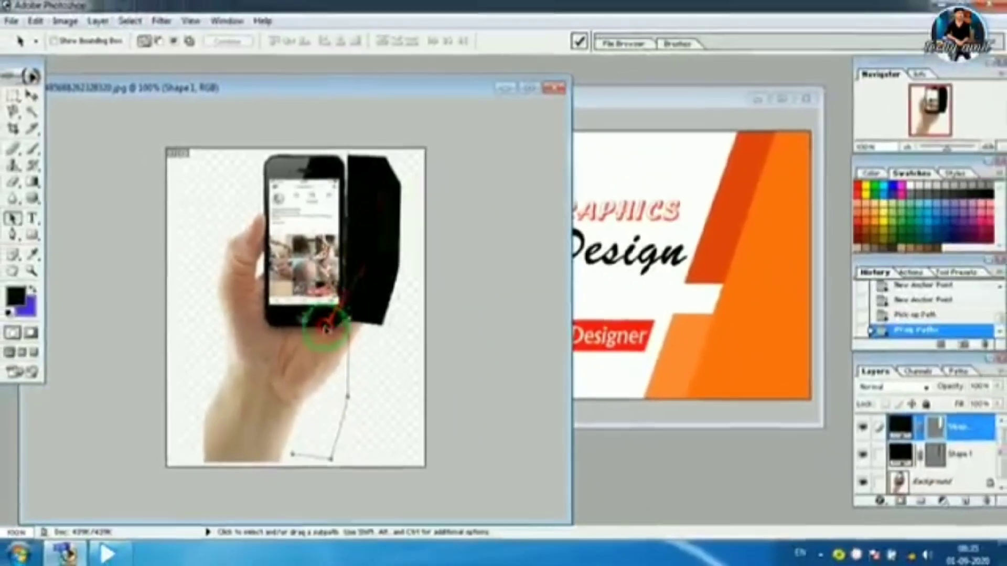
drag(326, 329, 317, 385)
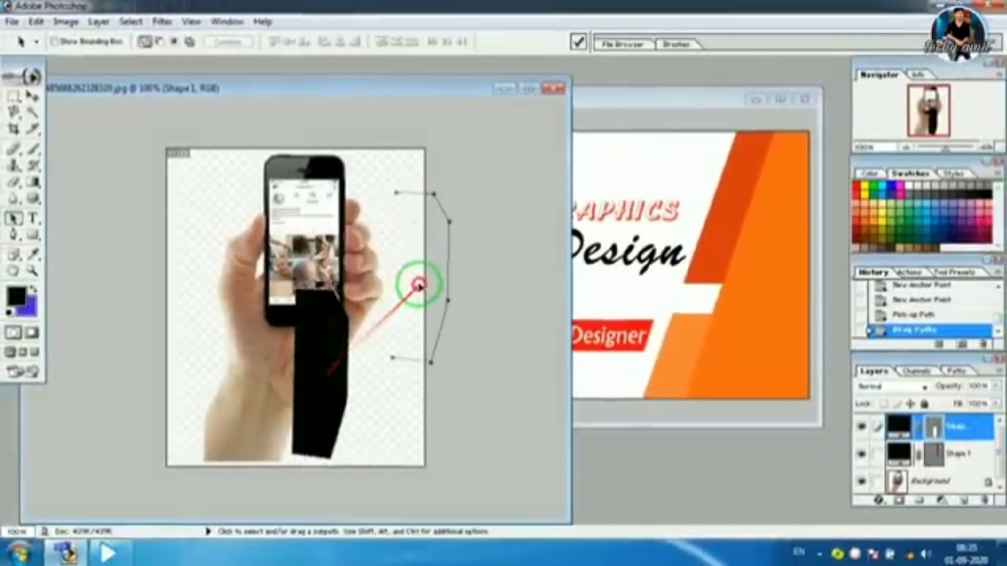
key(ctrl+z)
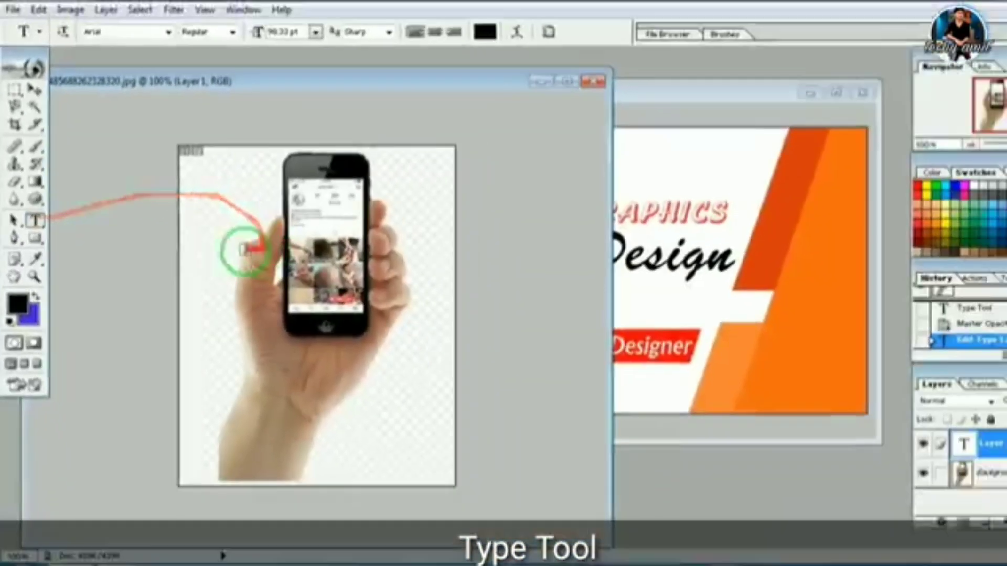
- Add the text "cd" beside the thumb on the hand photo with the Type tool
click(203, 246)
text(cd)
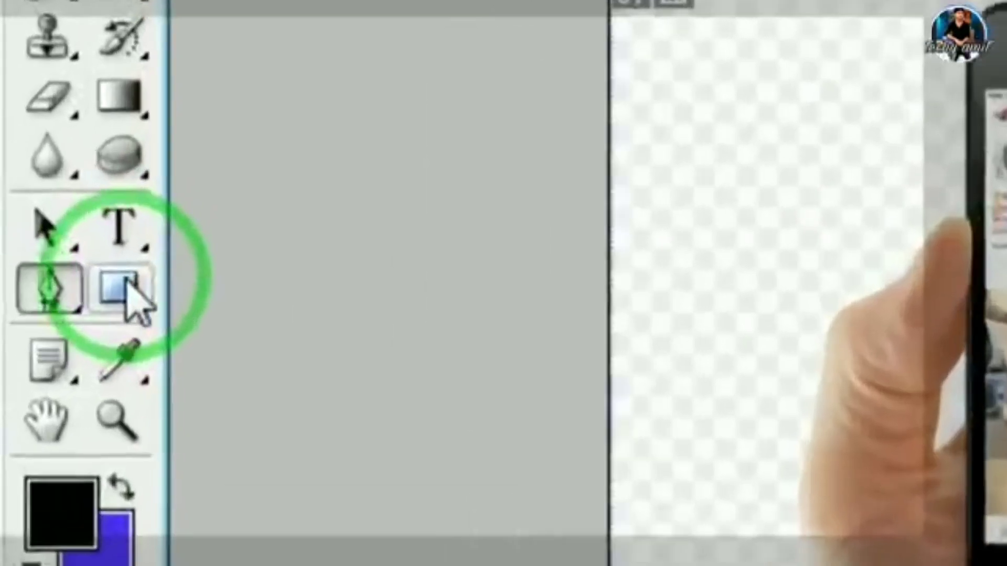
- Draw a filled rectangle over the phone with the Rectangle tool and choose its fill colour
click(34, 235)
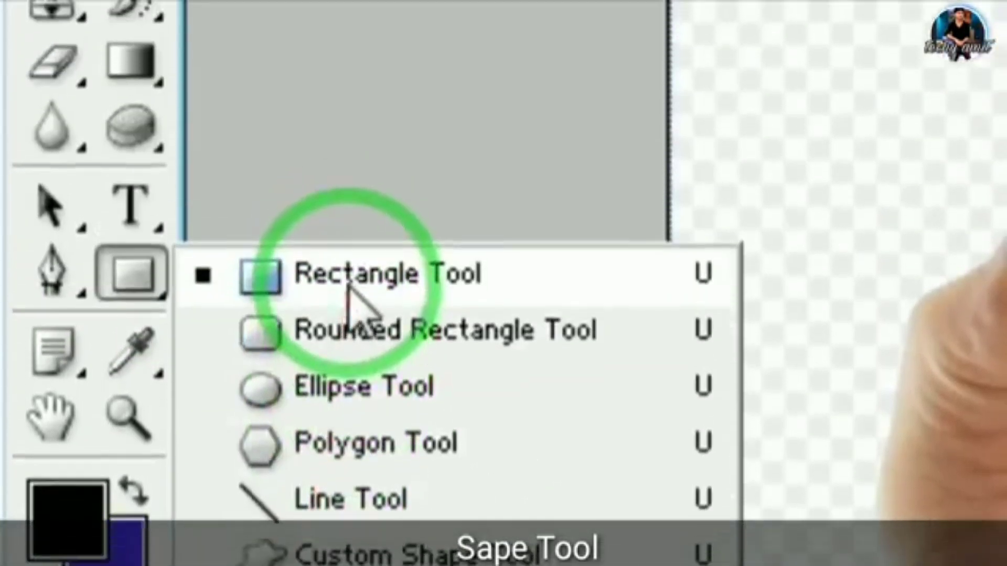
click(351, 15)
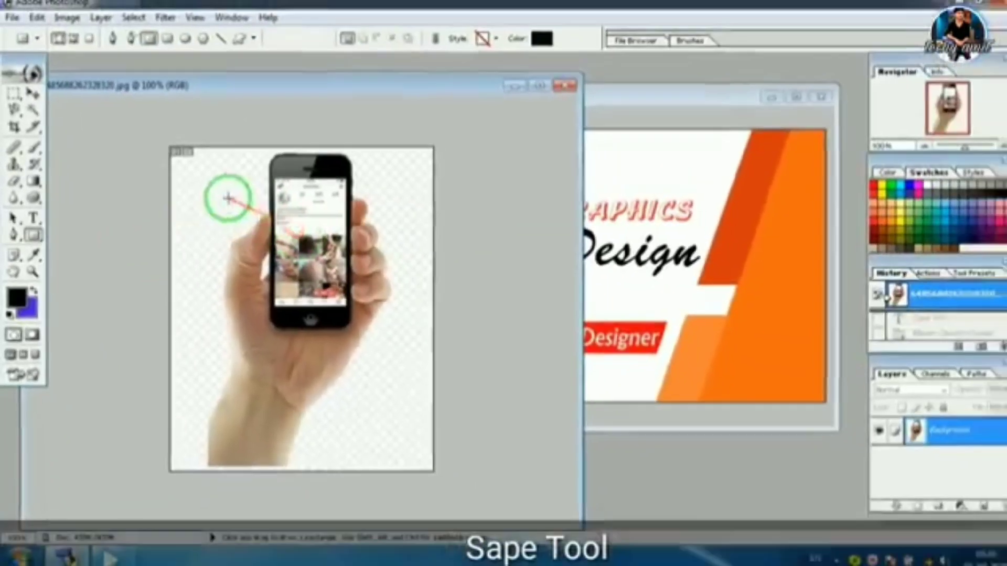
drag(263, 195, 404, 371)
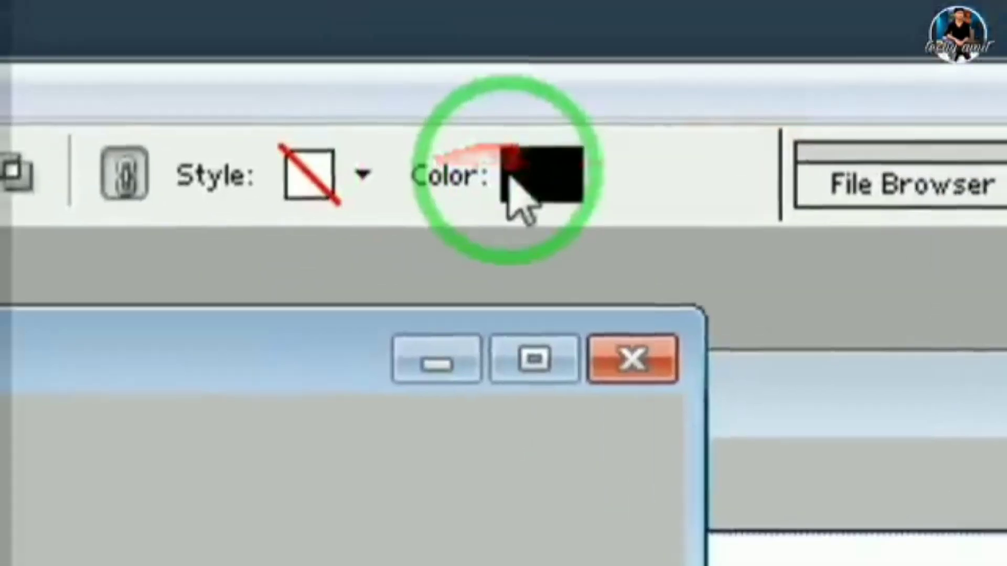
click(507, 178)
click(741, 250)
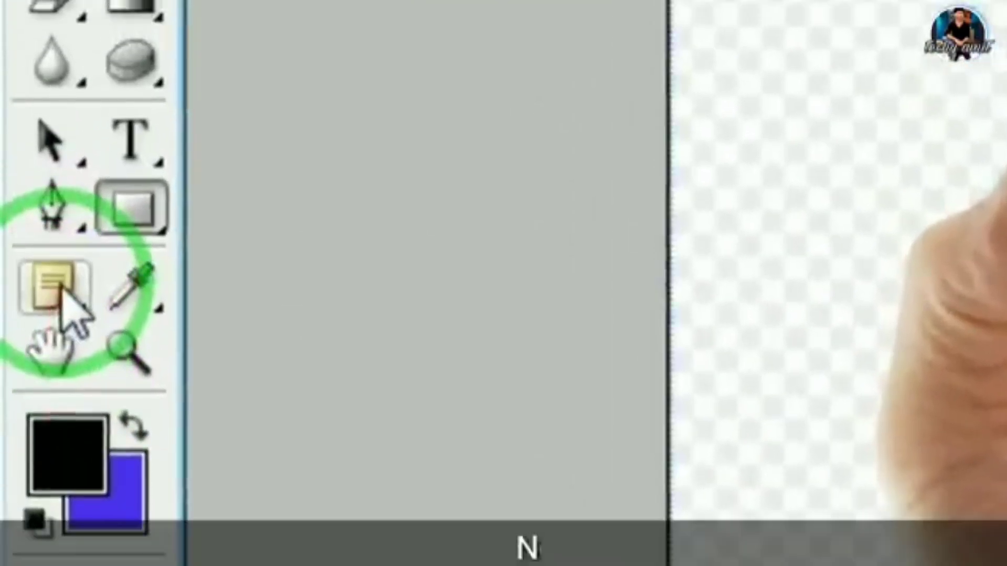
- Place text notes on the hand photo with the Notes tool, one reading "vdgdg f", and activate the Eyedropper tool
click(62, 287)
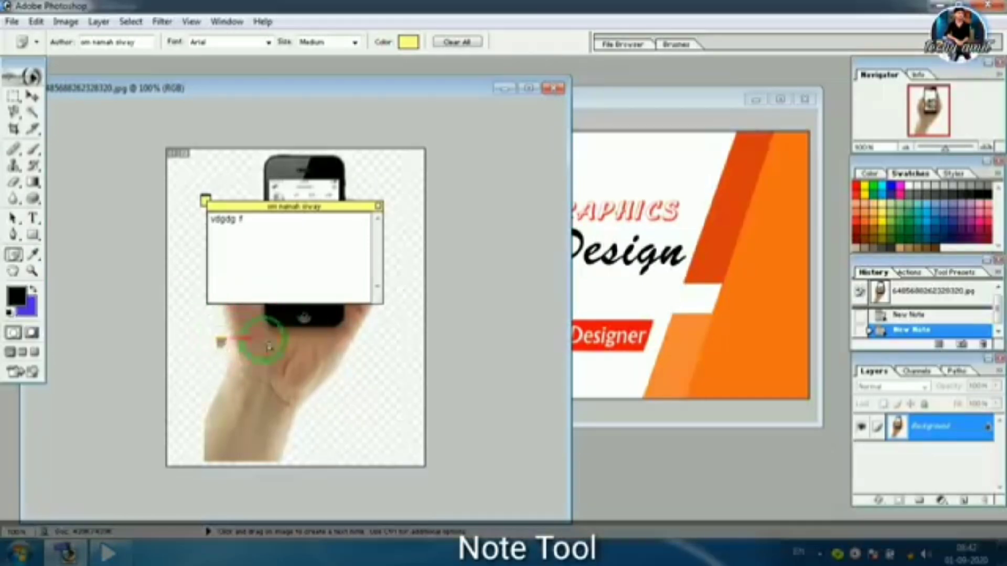
click(234, 344)
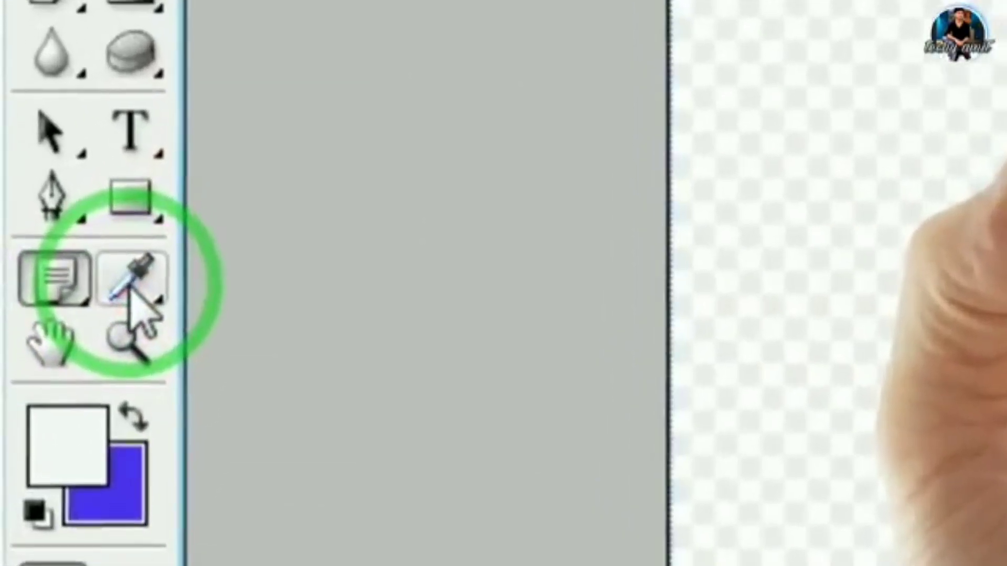
click(33, 255)
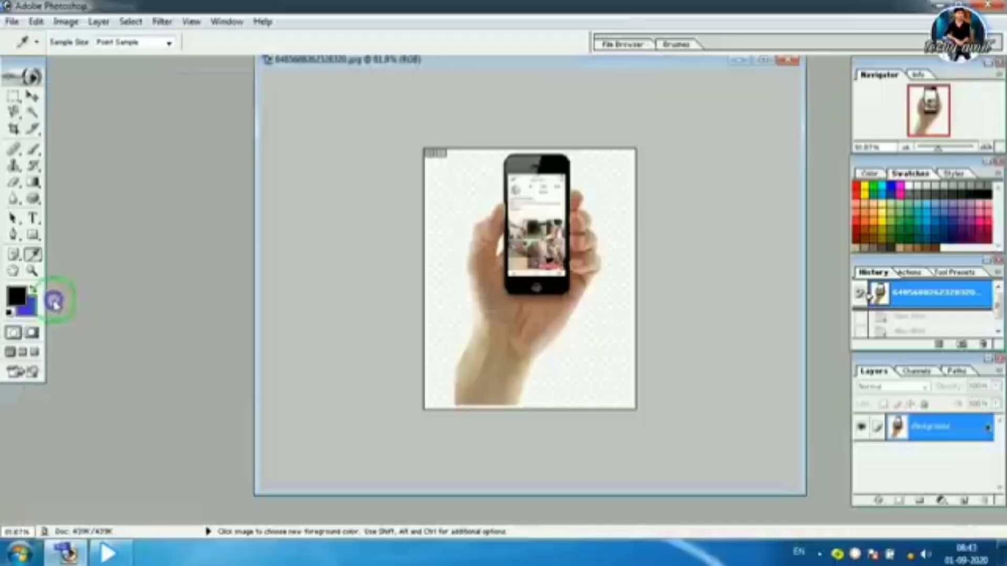
click(34, 255)
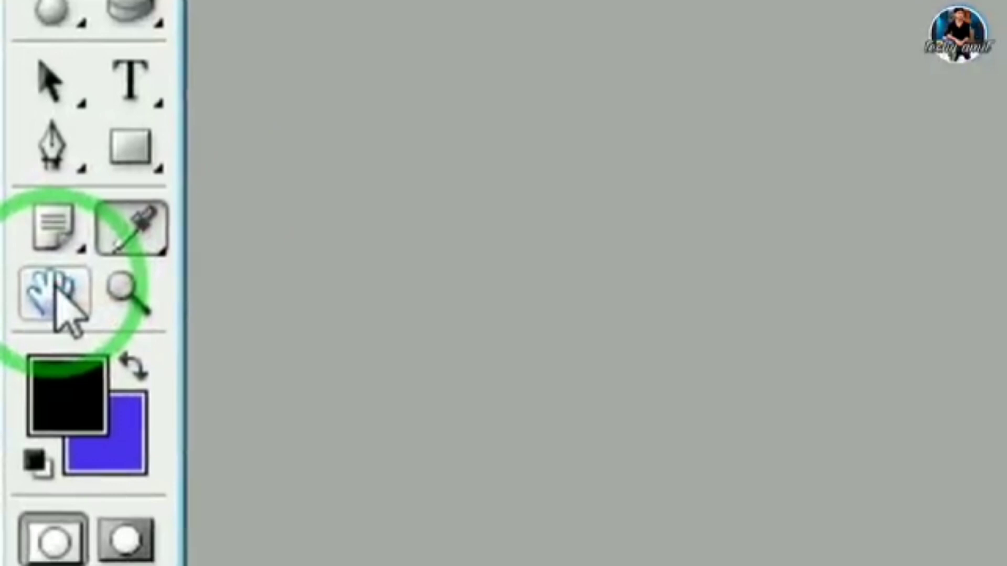
- Magnify the hand photo, pan across the phone's screen with the Hand tool, and fit the whole photo in the window
click(58, 294)
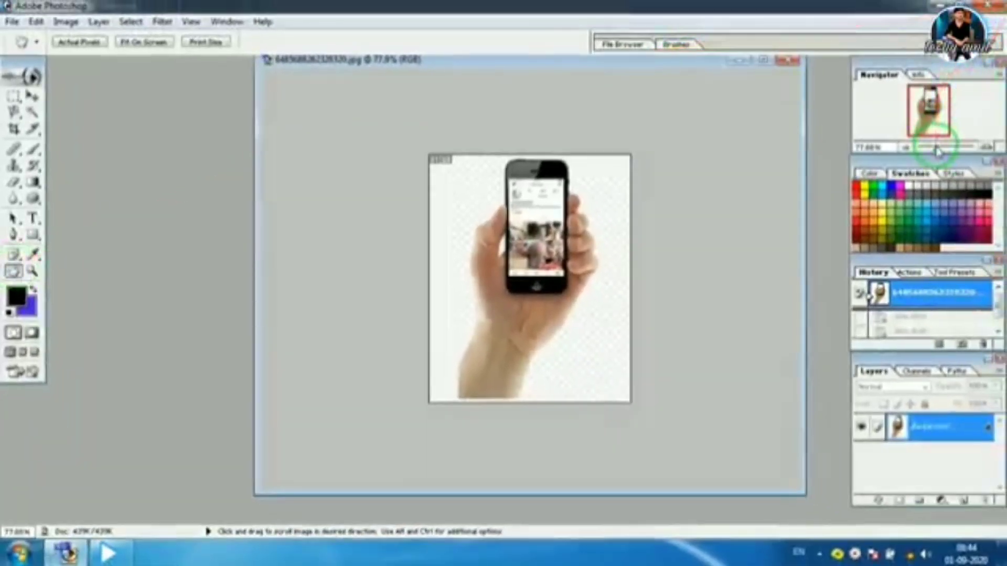
drag(939, 152, 963, 149)
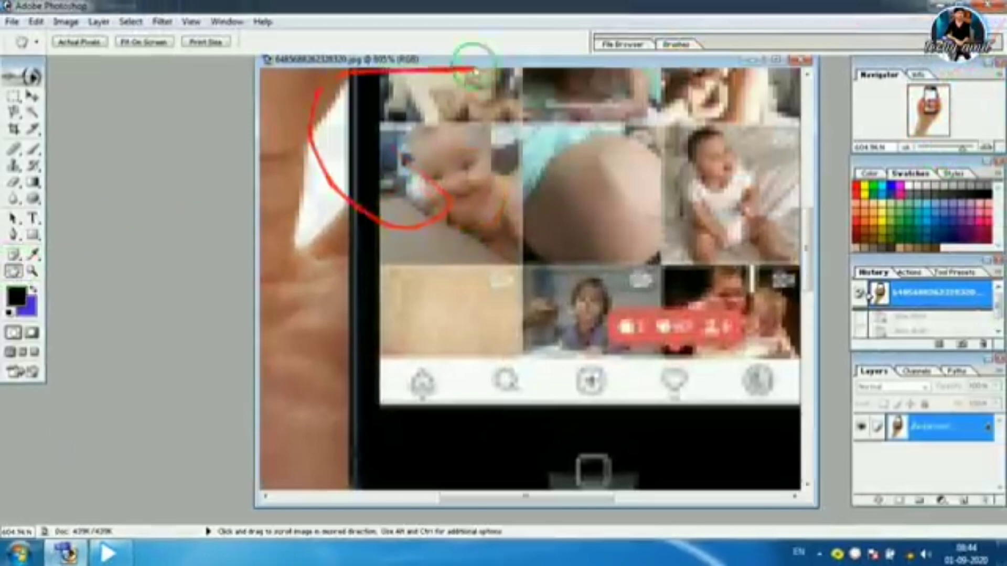
drag(368, 146, 461, 311)
key(ctrl+0)
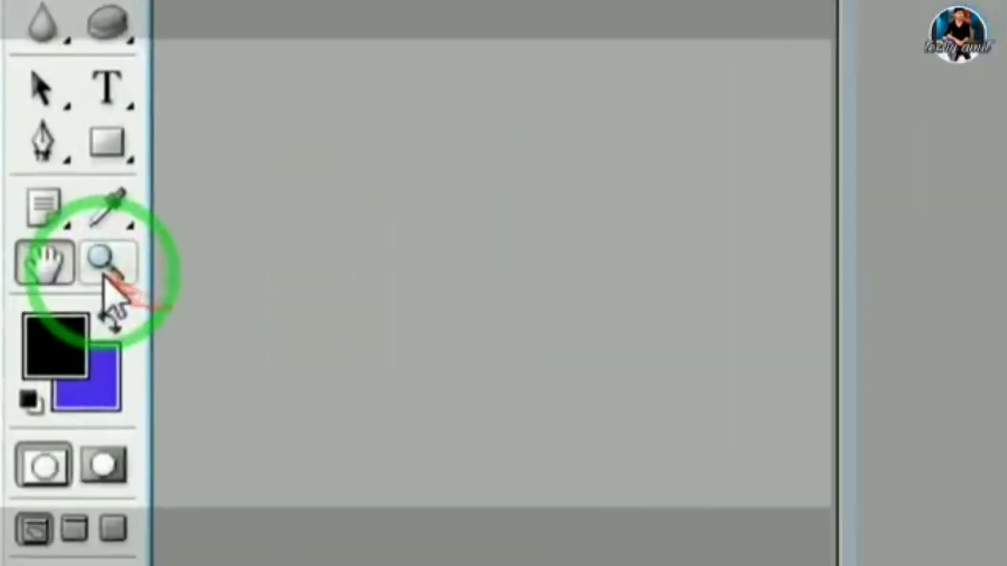
- Zoom the hand photo in to 200% with the Zoom tool, out to 100%, and back in to 200%
click(108, 265)
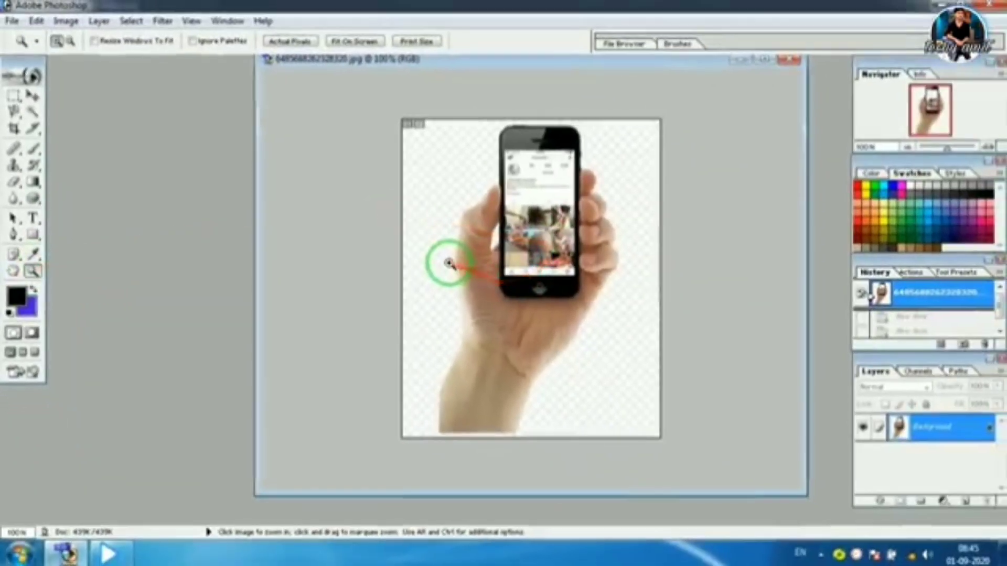
click(448, 263)
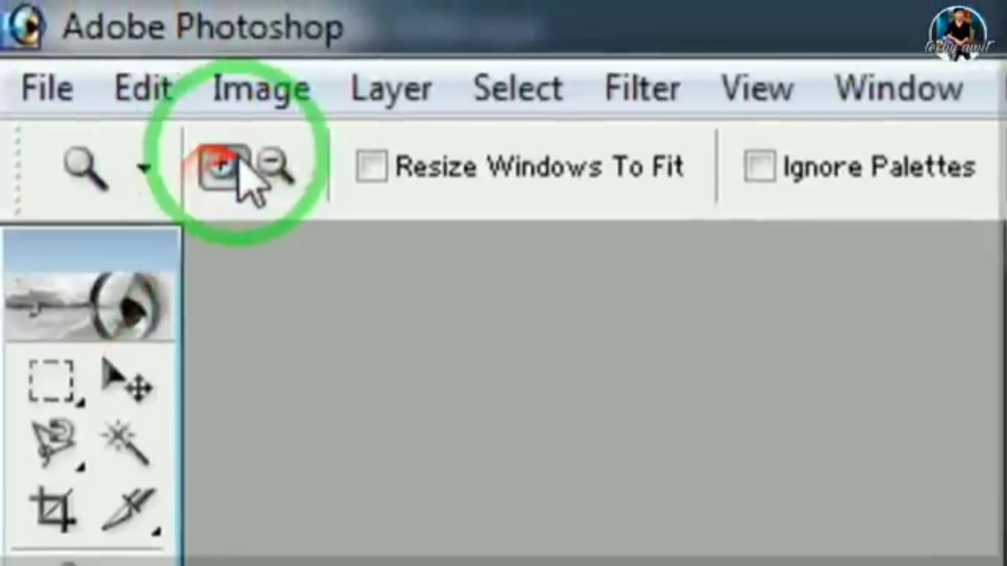
click(278, 176)
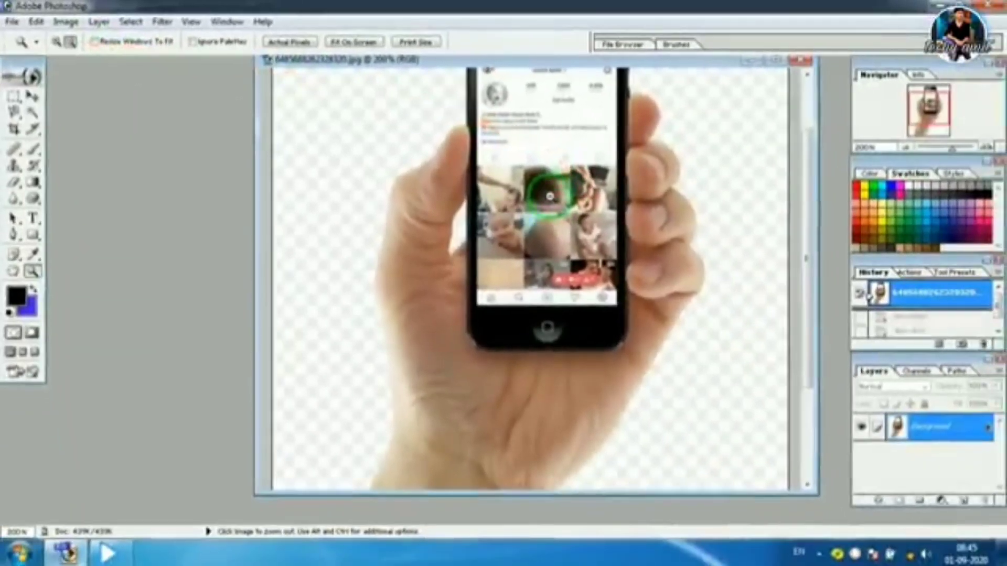
click(550, 197)
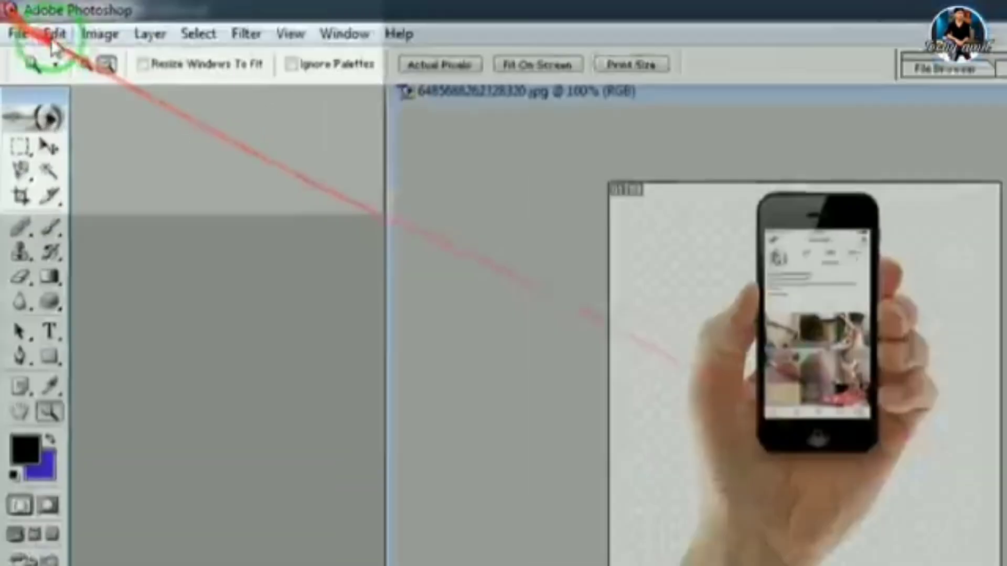
click(57, 42)
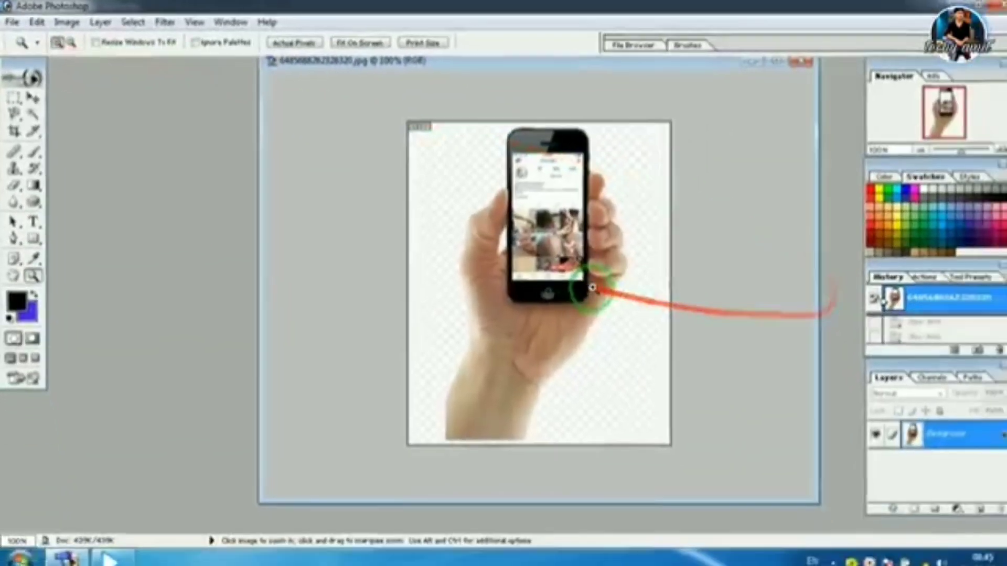
click(524, 275)
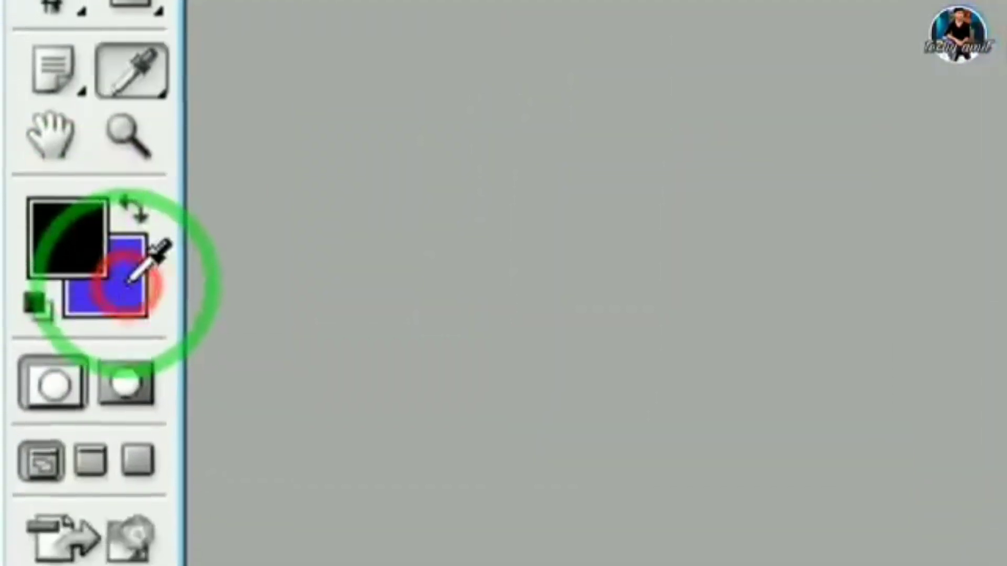
- Open the background colour for editing
click(129, 281)
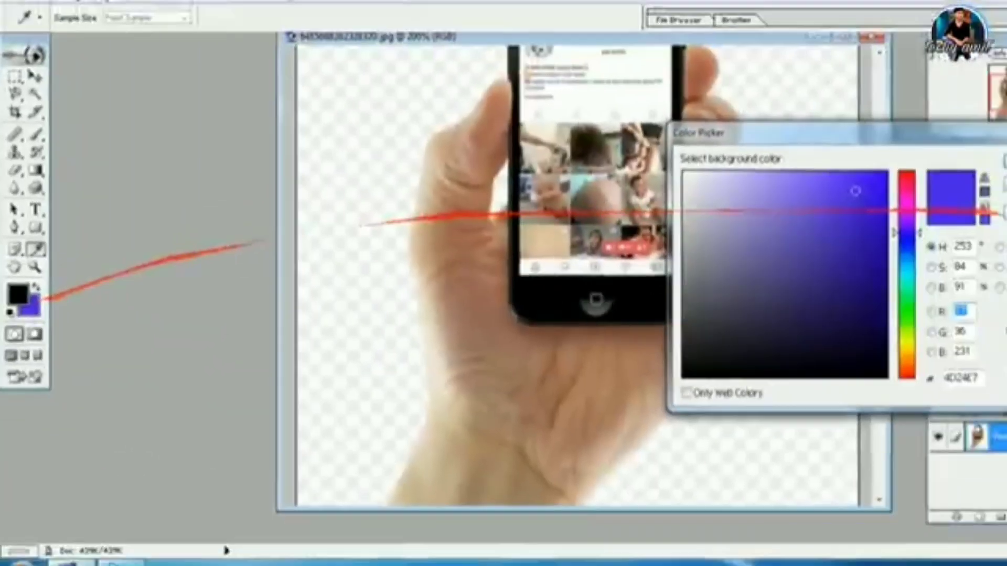